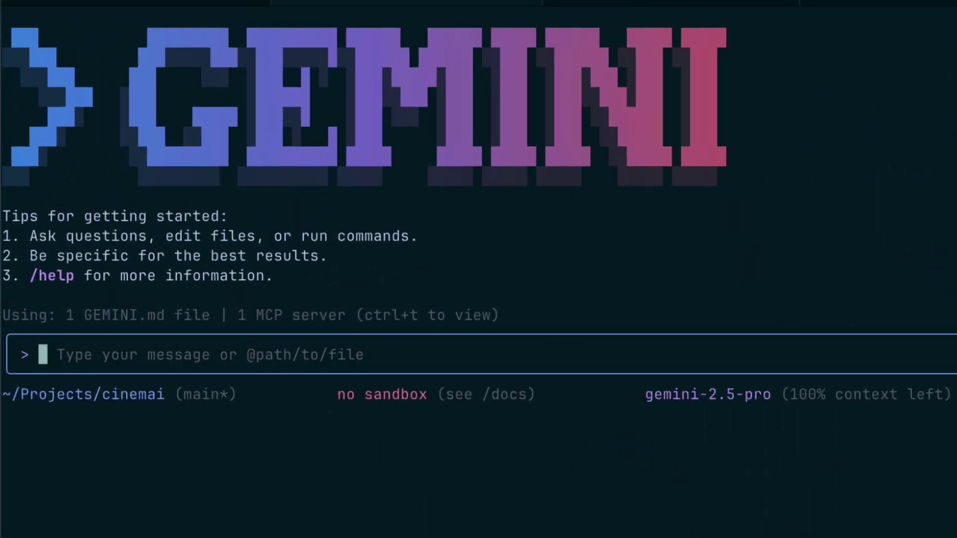
# Enable YOLO mode with Ctrl+Y so Gemini auto-approves opening the Pitstop page
pyautogui.hotkey('ctrl', 'y')
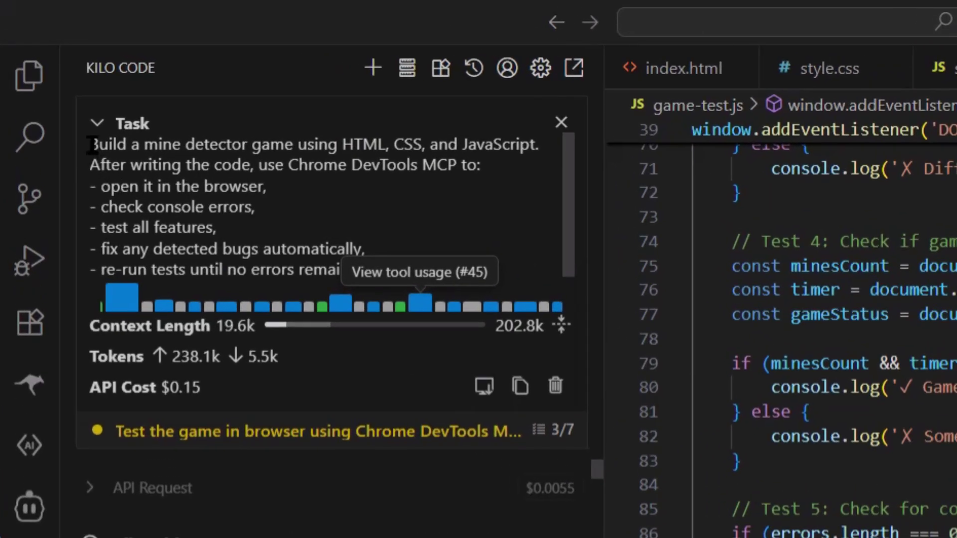
# Review the mine game task text, then submit the Animate Chrome DevTools prompt
pyautogui.moveTo(88, 144); pyautogui.dragTo(330, 247)
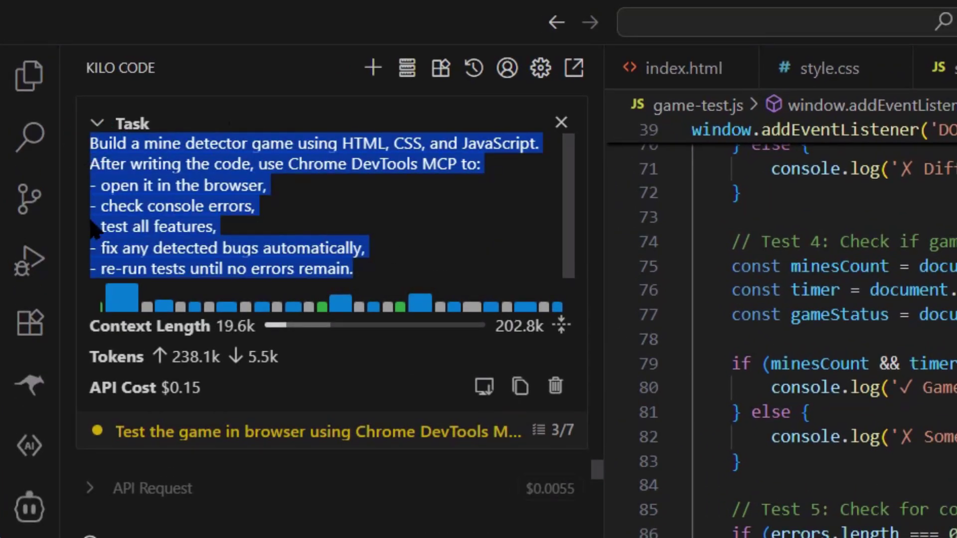
pyautogui.click(353, 248)
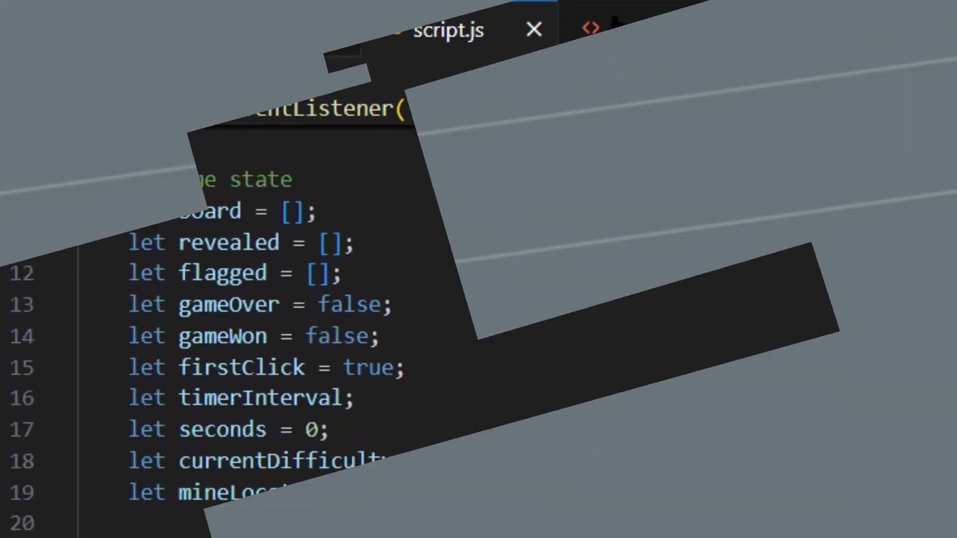
pyautogui.write('e Chrome DevTools on https://github.com/mcp')
pyautogui.press('Return')
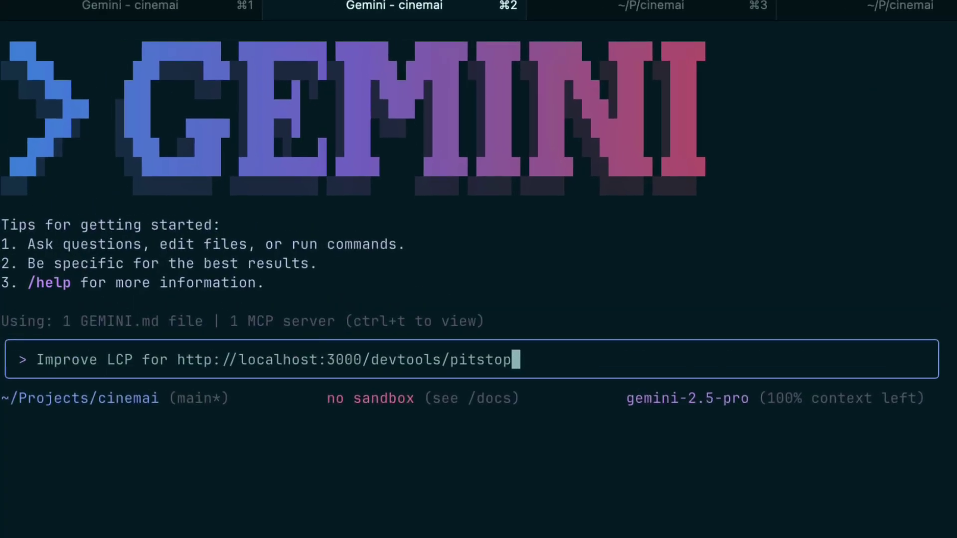
# Submit the Improve LCP prompt for the Pitstop page
pyautogui.press('Return')
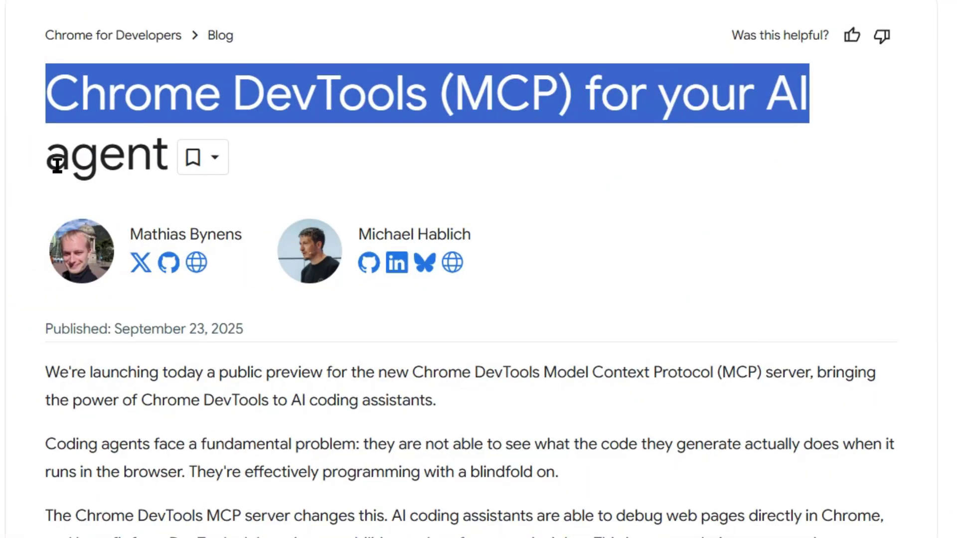
pyautogui.scroll(-5, 268, 353)
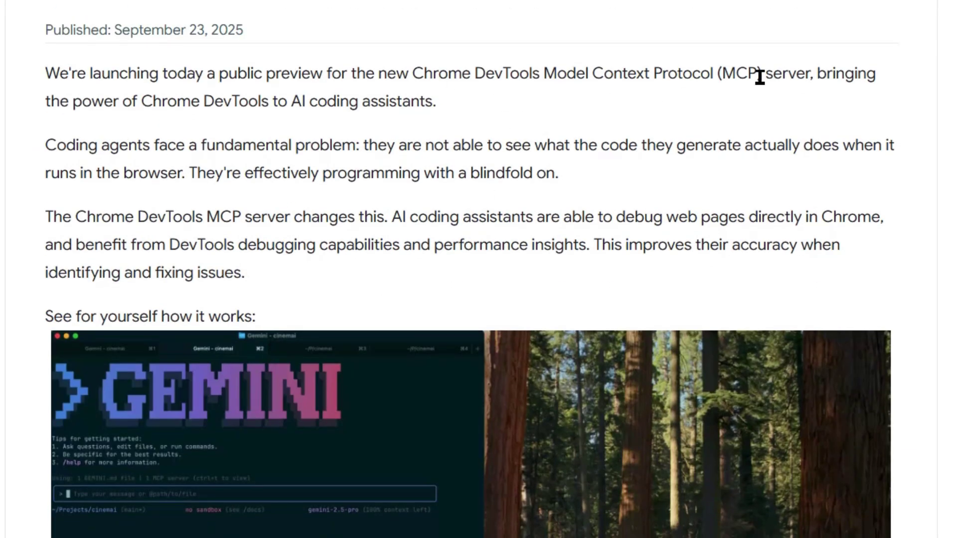
pyautogui.scroll(-5, 639, 206)
pyautogui.scroll(-5, 639, 206)
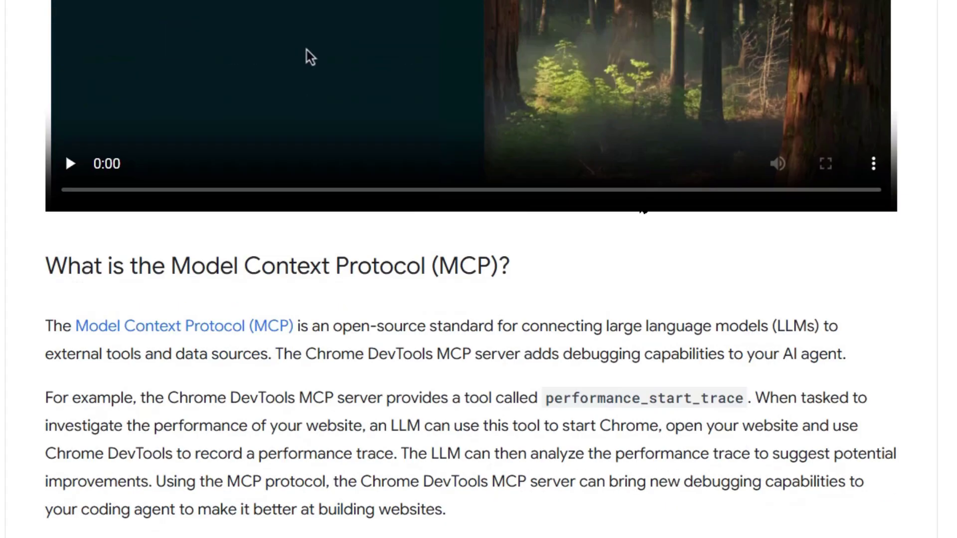
pyautogui.scroll(-5, 640, 205)
pyautogui.scroll(-5, 639, 206)
pyautogui.scroll(-2, 639, 206)
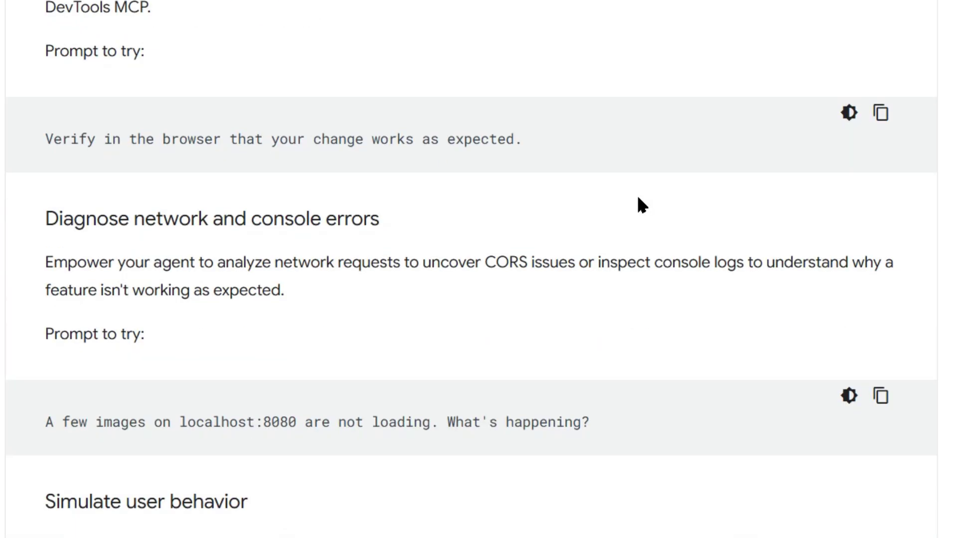
pyautogui.moveTo(116, 144); pyautogui.dragTo(567, 146)
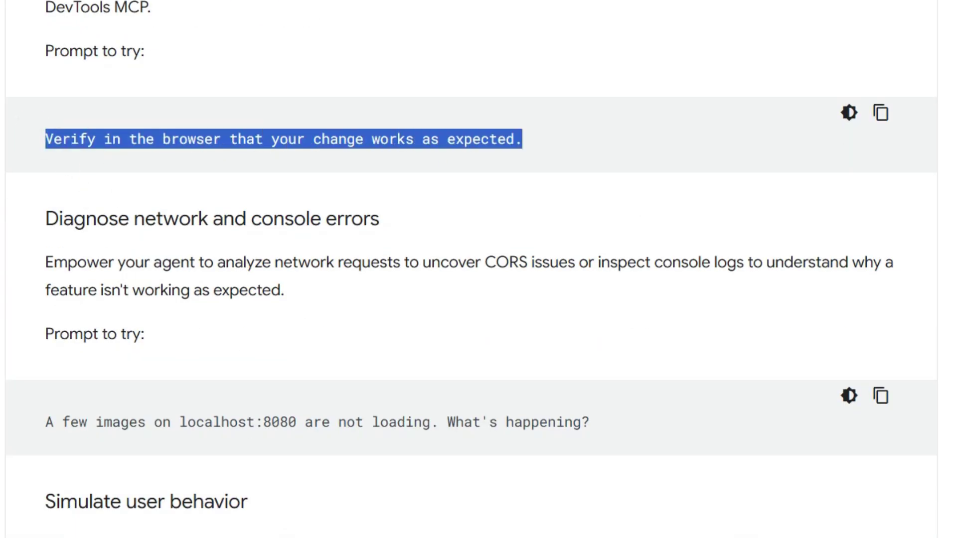
pyautogui.moveTo(38, 430); pyautogui.dragTo(680, 418)
pyautogui.scroll(-5, 192, 359)
pyautogui.scroll(-5, 193, 359)
pyautogui.scroll(-5, 193, 359)
pyautogui.scroll(-3, 191, 362)
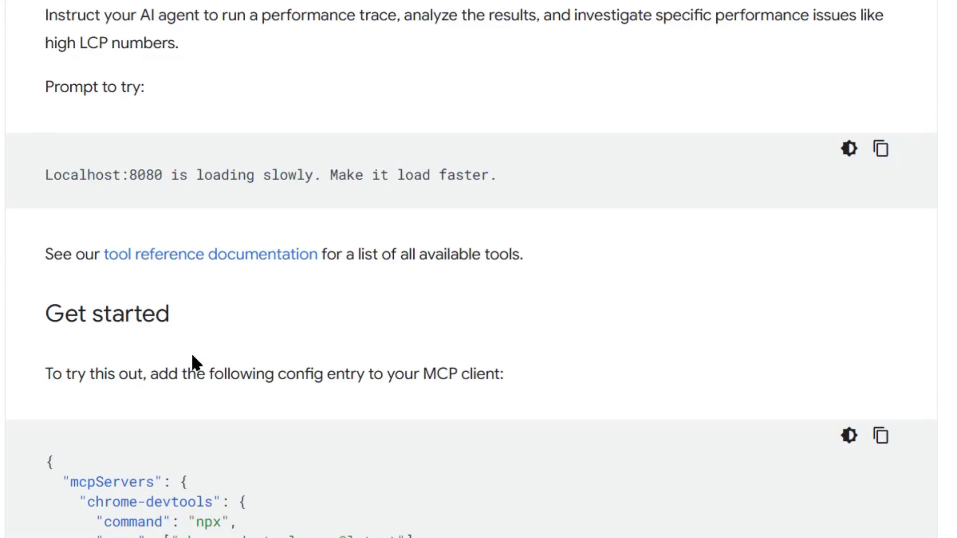
pyautogui.scroll(-4, 191, 353)
pyautogui.moveTo(192, 341); pyautogui.dragTo(44, 157)
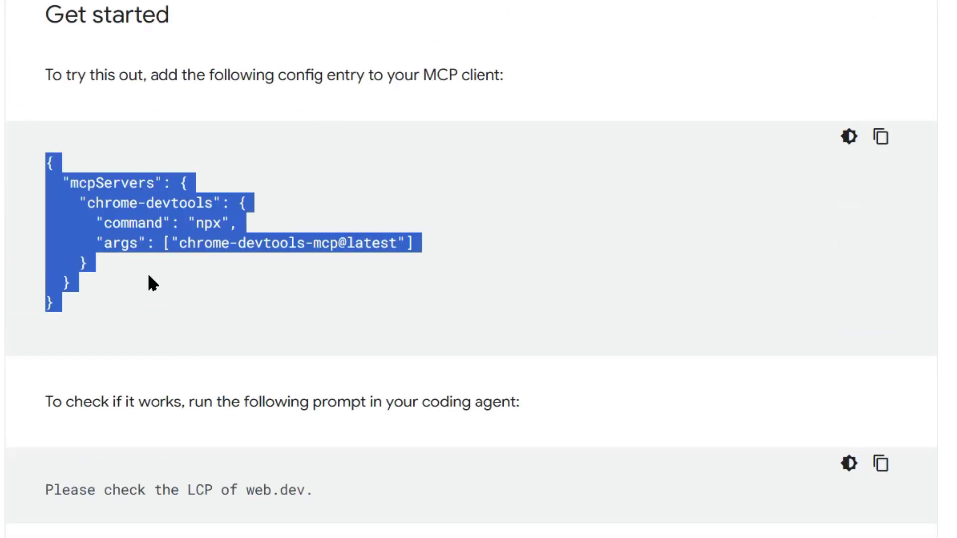
pyautogui.click(164, 286)
pyautogui.scroll(-3, 164, 288)
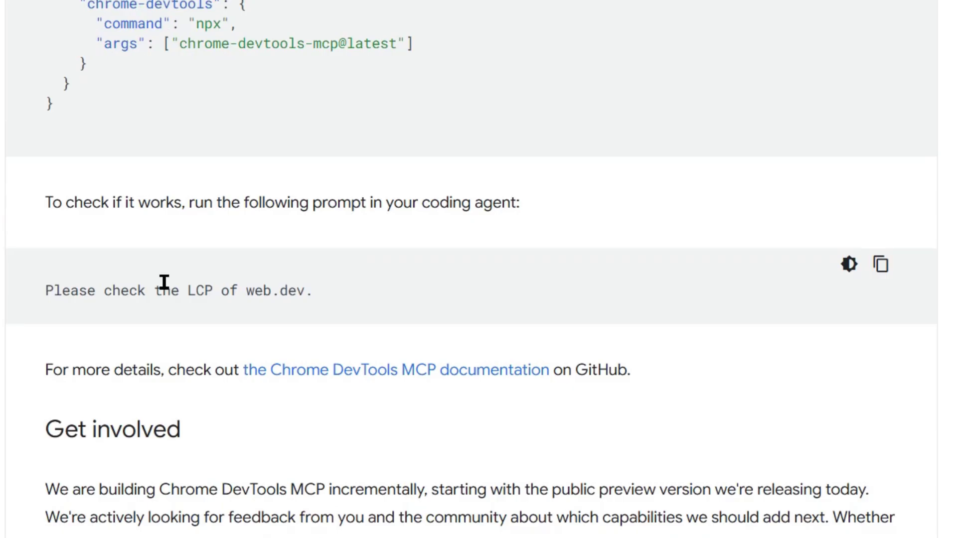
pyautogui.scroll(-3, 164, 283)
pyautogui.scroll(-4, 164, 283)
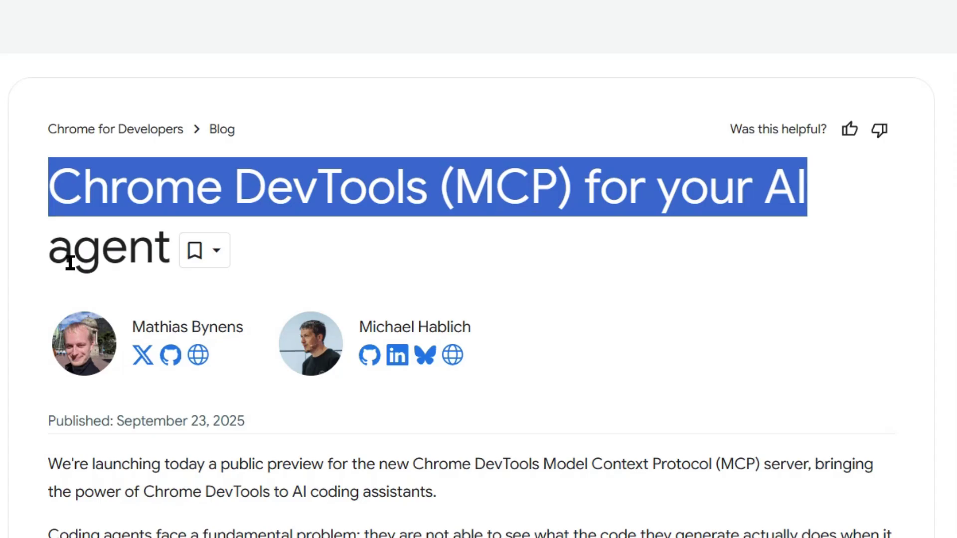
pyautogui.moveTo(53, 257); pyautogui.dragTo(164, 254)
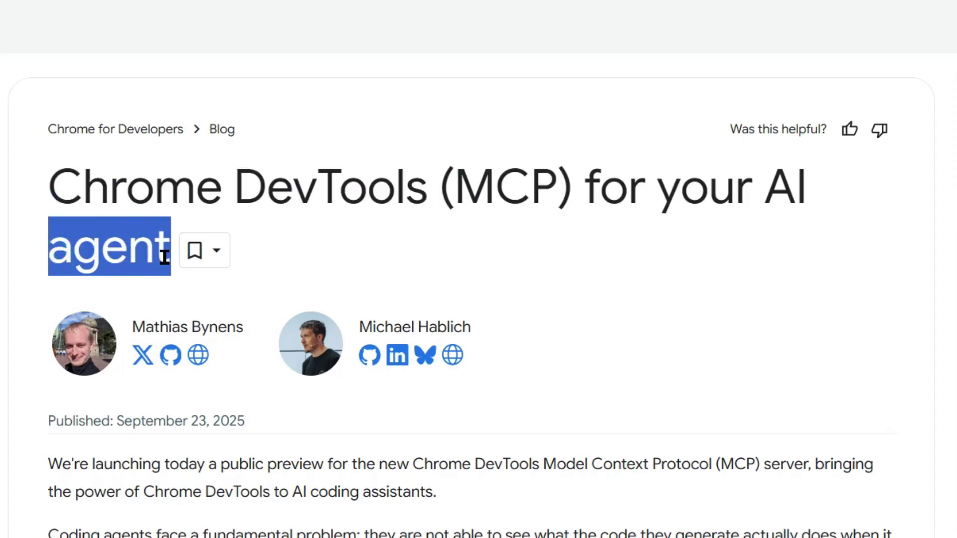
pyautogui.scroll(-3, 269, 444)
pyautogui.scroll(-2, 270, 445)
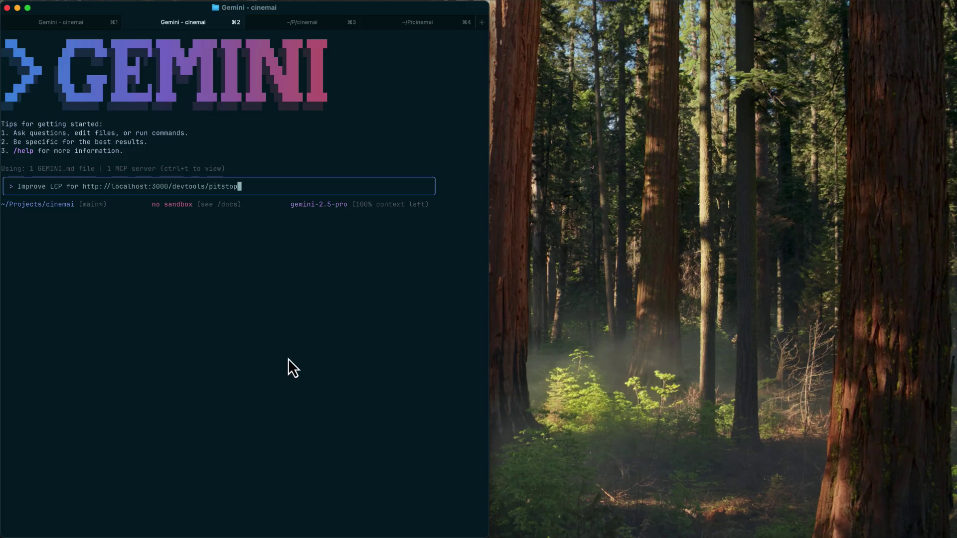
# Submit the Improve LCP prompt for Pitstop and refocus the terminal
pyautogui.press('Return')
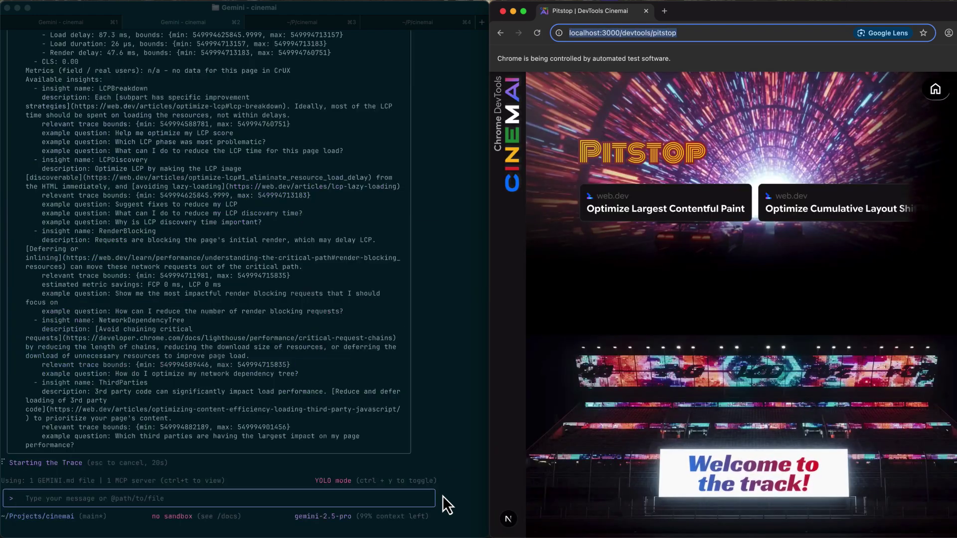
pyautogui.click(454, 483)
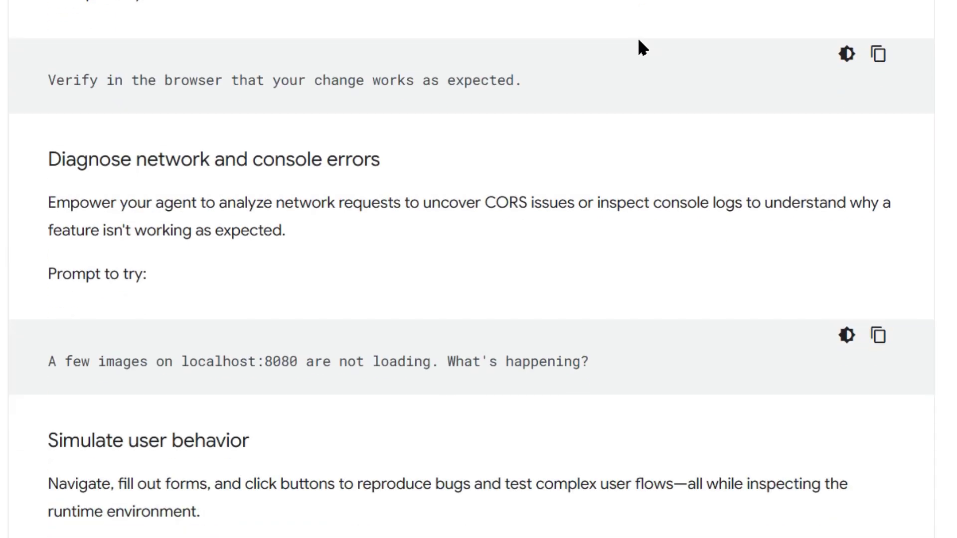
pyautogui.scroll(-1, 638, 41)
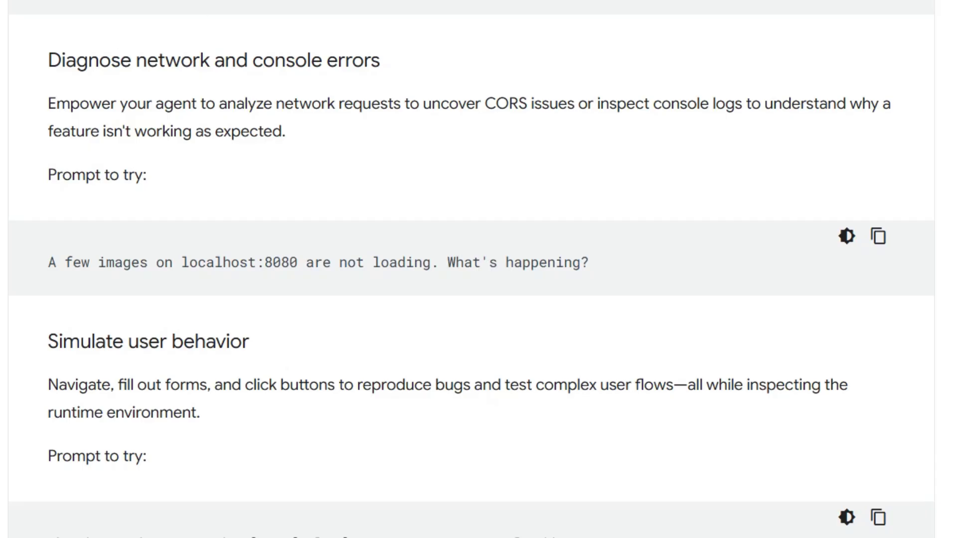
pyautogui.moveTo(49, 264); pyautogui.dragTo(658, 258)
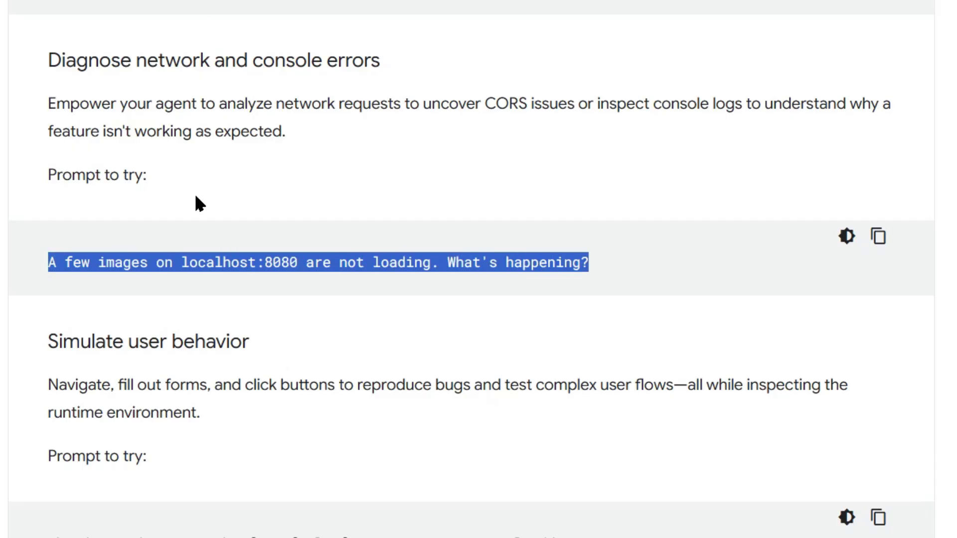
pyautogui.scroll(-3, 195, 202)
pyautogui.scroll(-3, 195, 202)
pyautogui.scroll(-4, 196, 203)
pyautogui.scroll(-3, 194, 201)
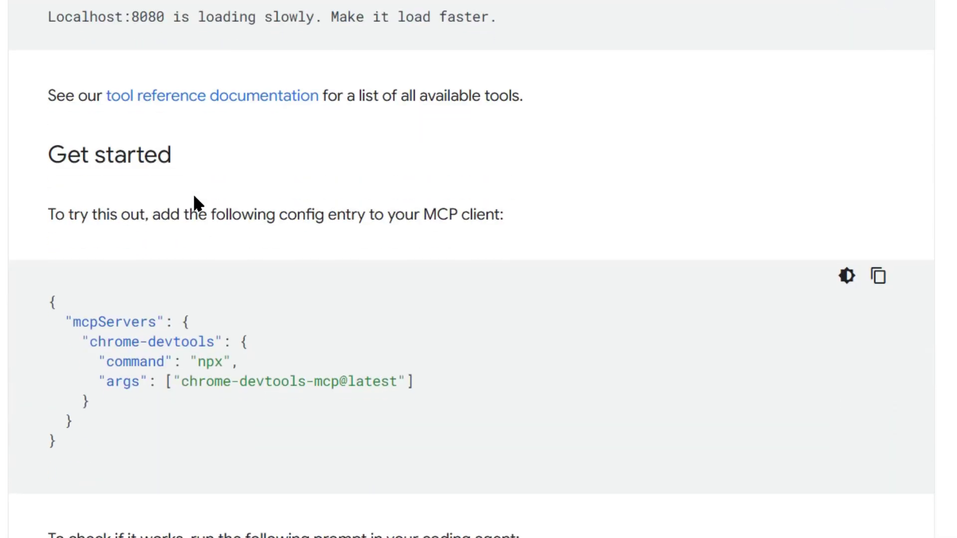
pyautogui.scroll(-2, 193, 196)
pyautogui.scroll(-3, 192, 196)
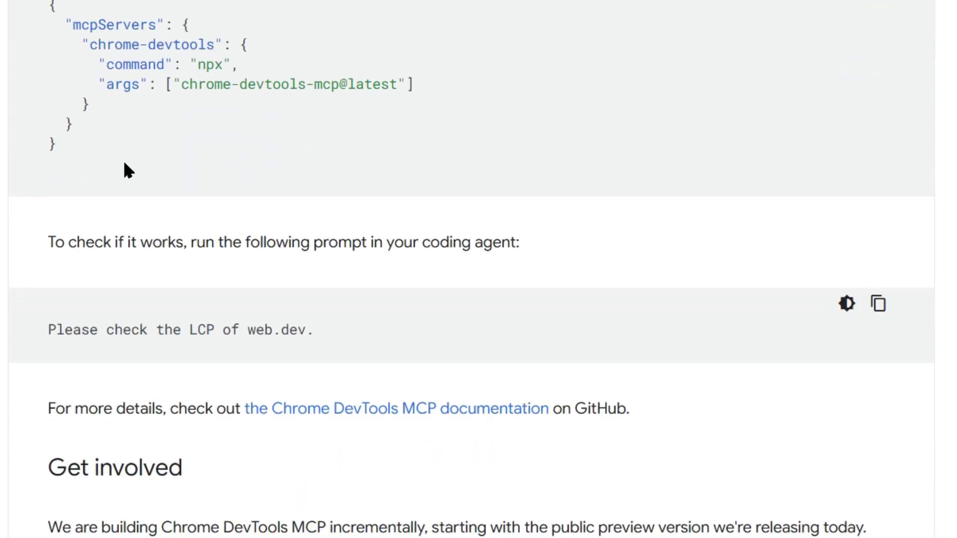
pyautogui.moveTo(125, 164); pyautogui.dragTo(48, 0)
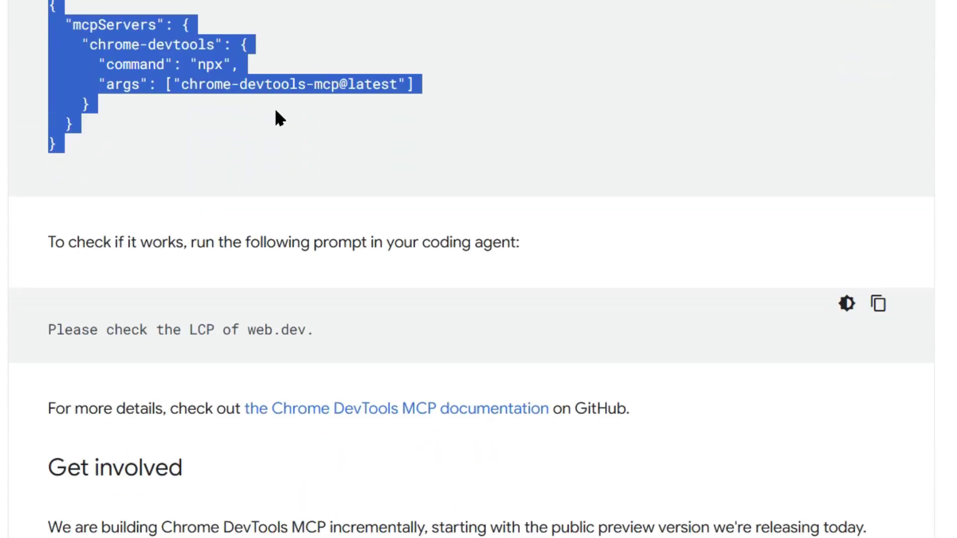
# Clear the config highlight in Ghostty and submit the Animate Chrome DevTools prompt
pyautogui.click(163, 118)
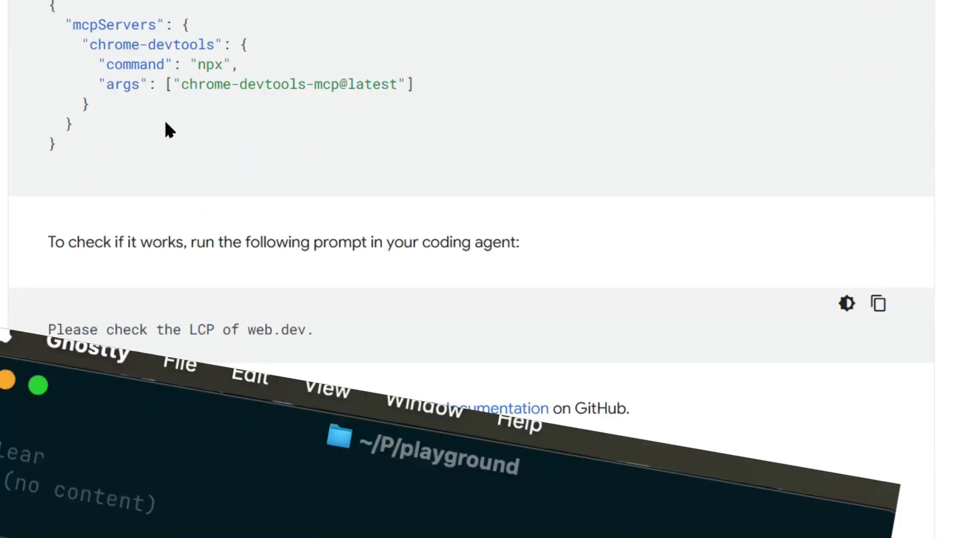
pyautogui.write('Animate Chrome DevTools on https://github.com/mcp')
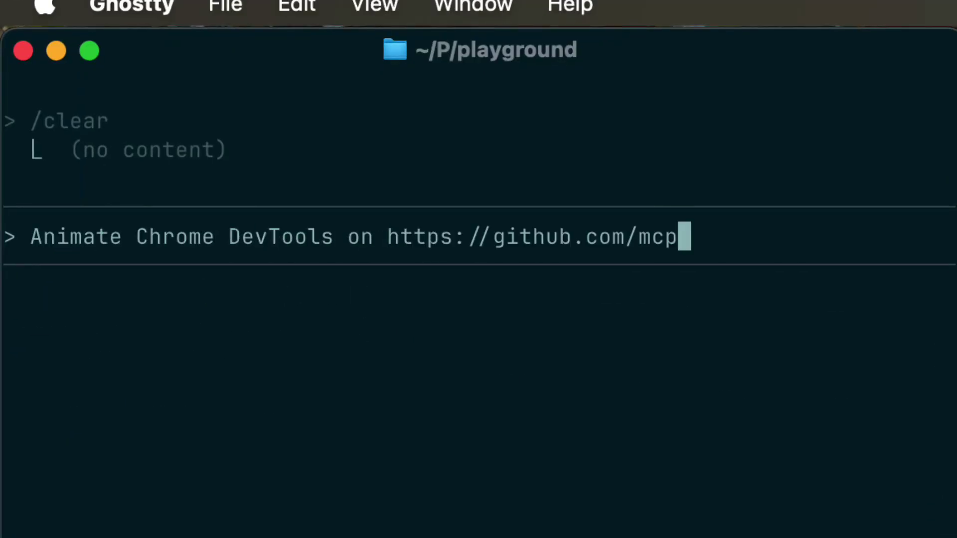
pyautogui.press('Return')
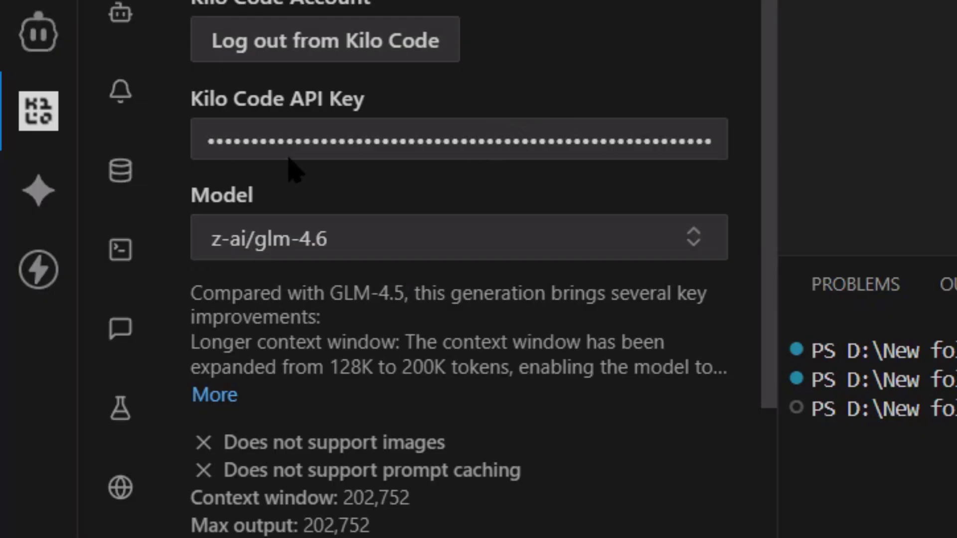
# Open the model list, then highlight 'Chrome DevTools MCP to' in the mine game task
pyautogui.click(621, 250)
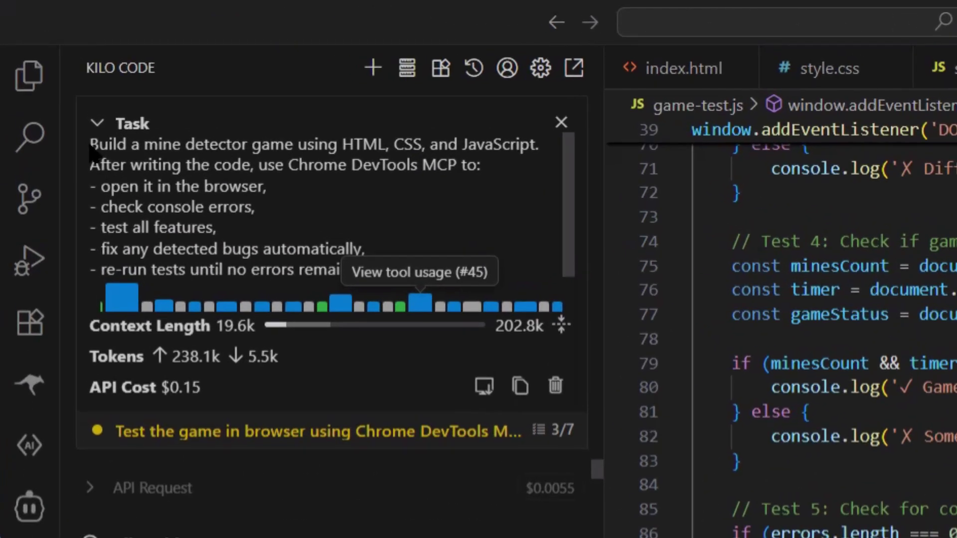
pyautogui.moveTo(88, 142); pyautogui.dragTo(351, 266)
pyautogui.click(354, 250)
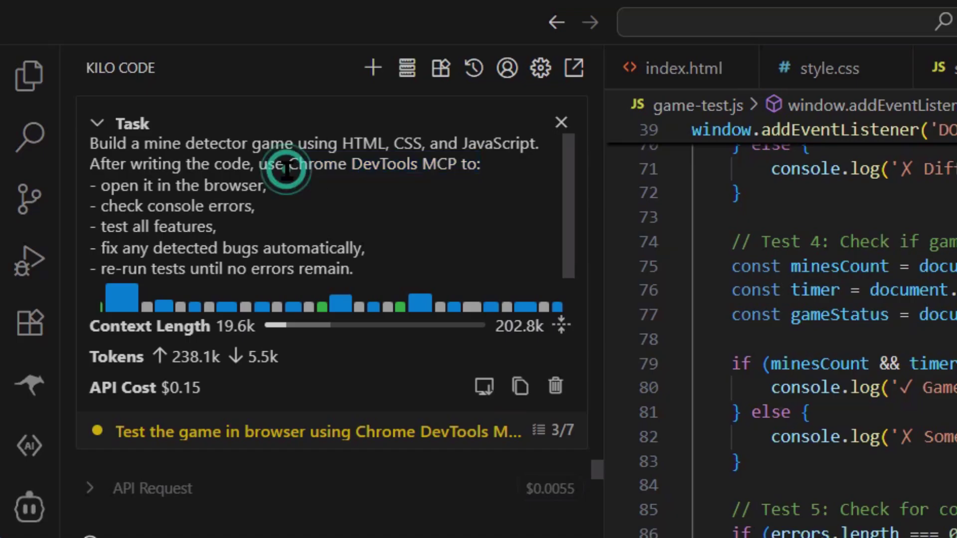
pyautogui.moveTo(288, 165); pyautogui.dragTo(473, 165)
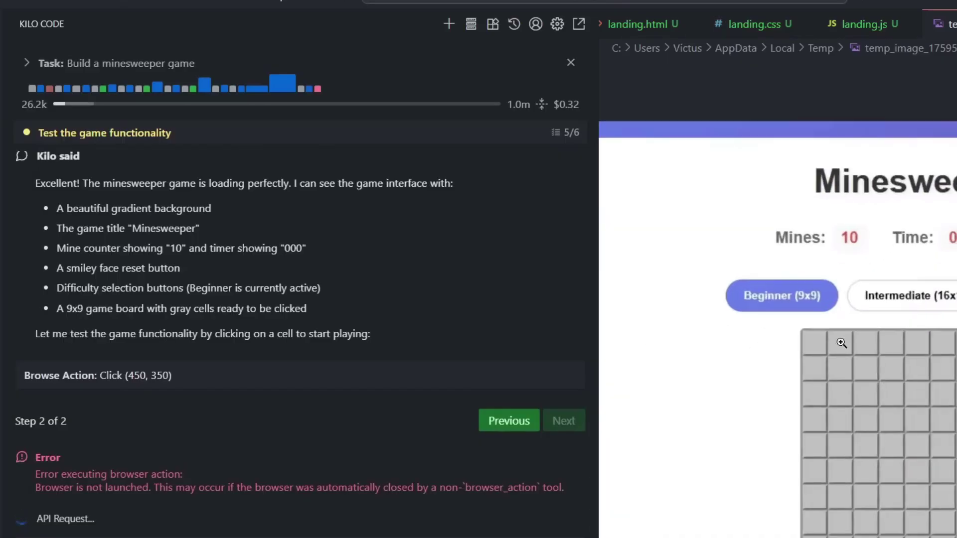
pyautogui.scroll(1, 882, 291)
pyautogui.scroll(2, 757, 282)
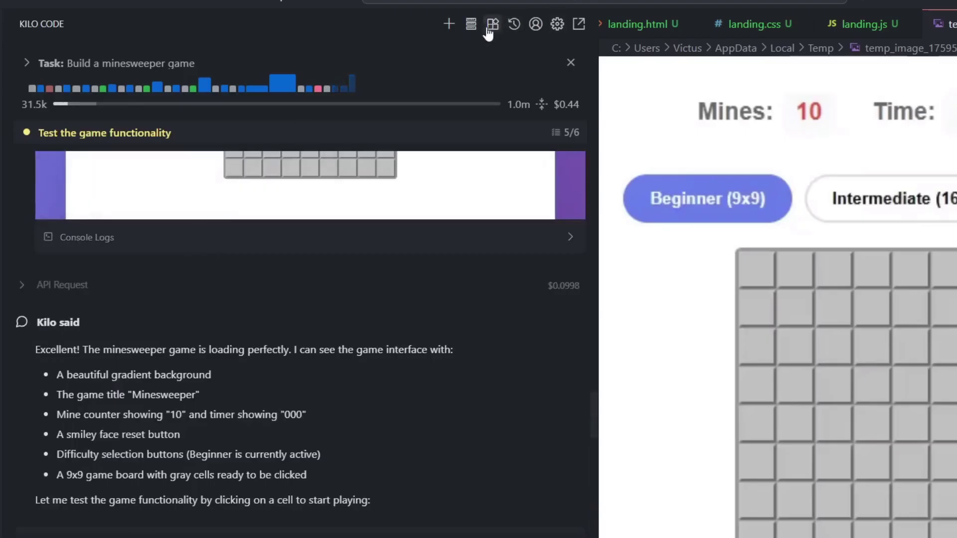
# Inspect the chrome-devtools MCP server's tools, then switch to index.html
pyautogui.click(471, 26)
pyautogui.click(284, 183)
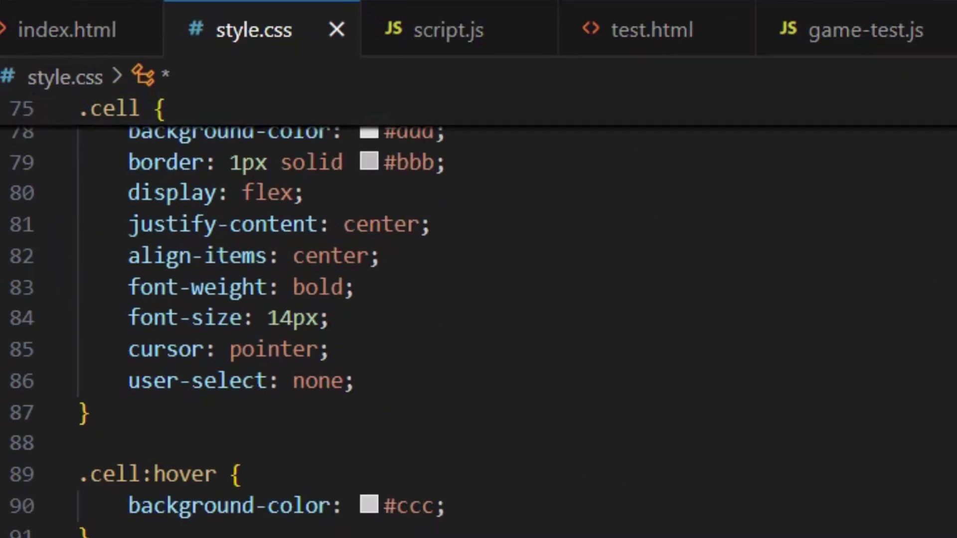
pyautogui.scroll(15, 479, 299)
pyautogui.scroll(4, 479, 299)
pyautogui.scroll(-12, 479, 299)
pyautogui.scroll(-14, 479, 299)
pyautogui.scroll(-6, 478, 300)
pyautogui.scroll(-8, 479, 300)
pyautogui.scroll(-6, 479, 300)
pyautogui.hotkey('ctrl', 'pageup')
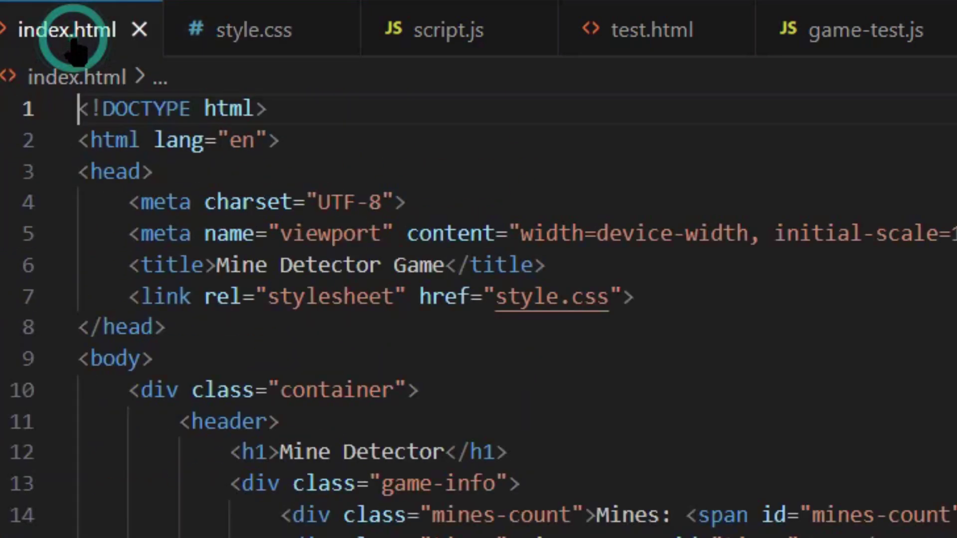
pyautogui.scroll(-5, 479, 299)
pyautogui.scroll(-2, 478, 299)
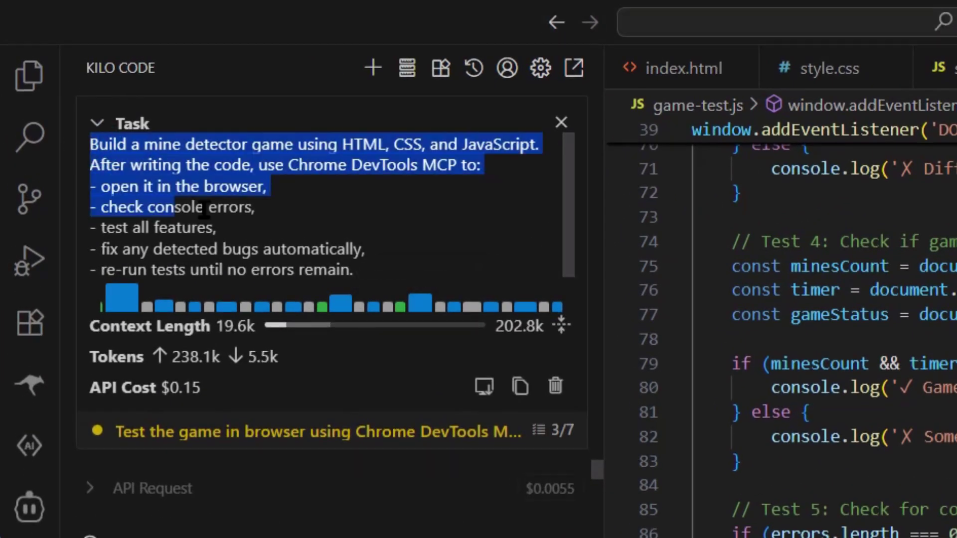
# Reselect the task description, narrowing the highlight to 'Chrome DevTools MCP to'
pyautogui.moveTo(89, 145); pyautogui.dragTo(398, 274)
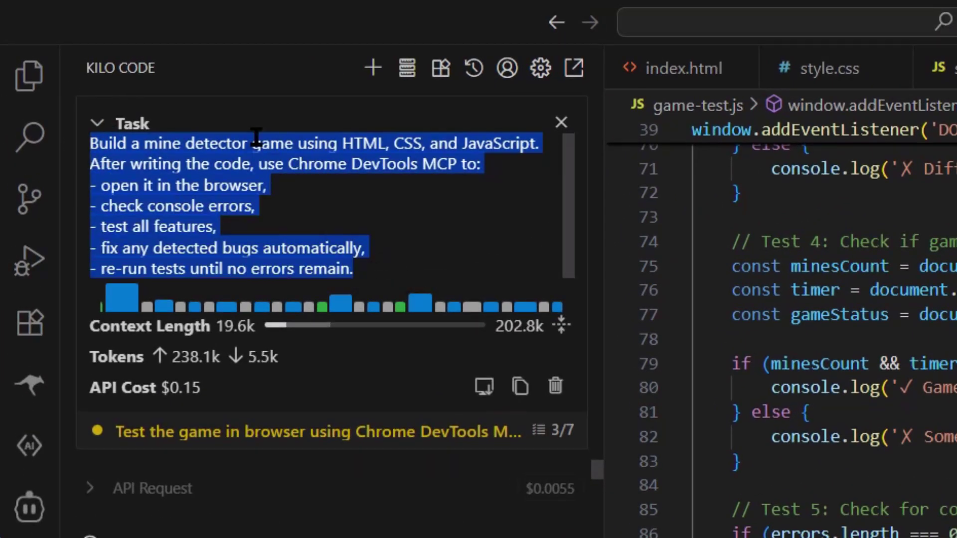
pyautogui.click(354, 249)
pyautogui.moveTo(293, 165); pyautogui.dragTo(498, 175)
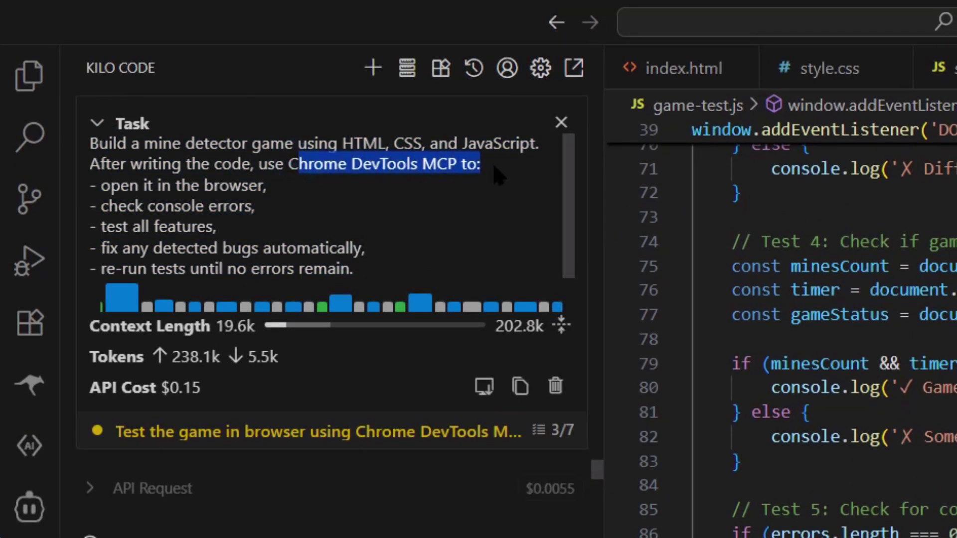
pyautogui.moveTo(288, 166); pyautogui.dragTo(475, 165)
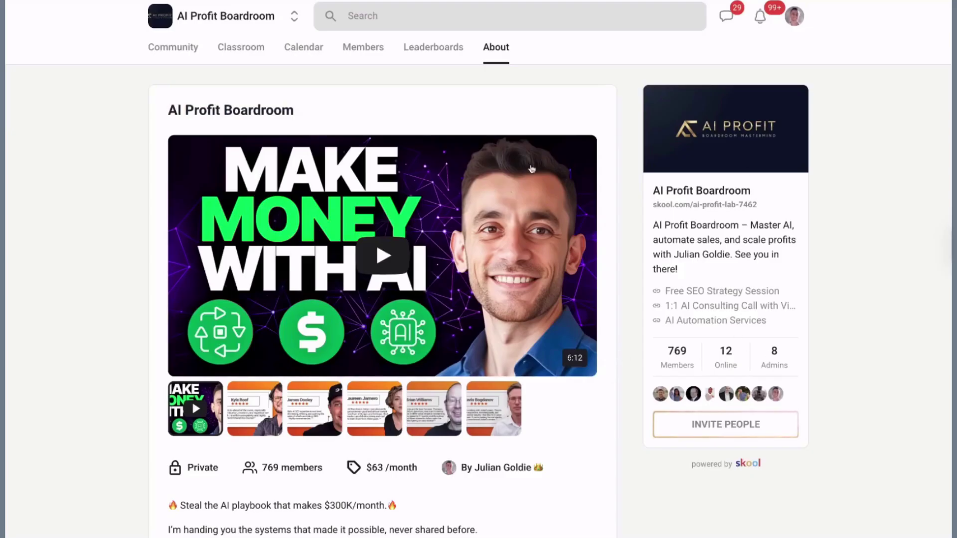
# Browse the N8N Templates & Workflows course and Weekly wins, then open Welcome START HERE
pyautogui.click(250, 56)
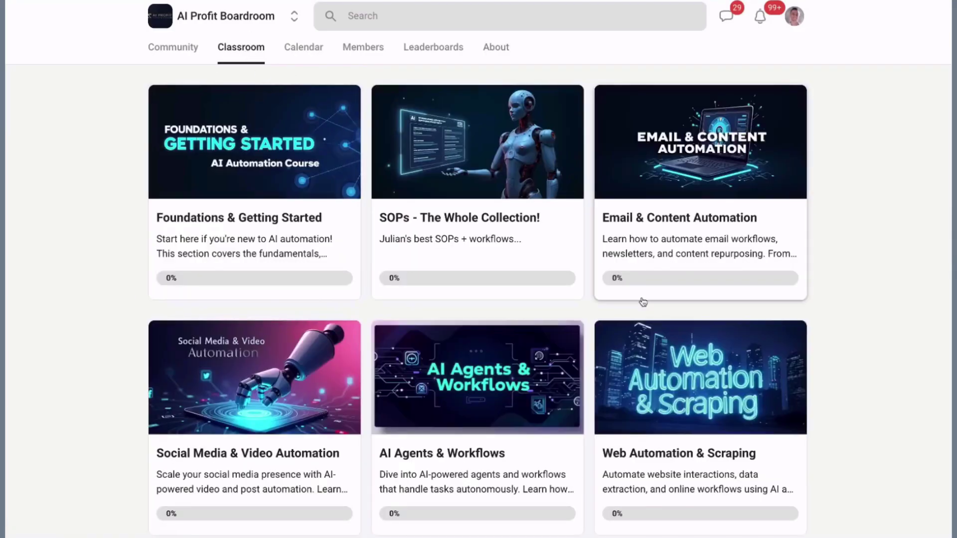
pyautogui.scroll(-1, 640, 301)
pyautogui.scroll(-1, 640, 302)
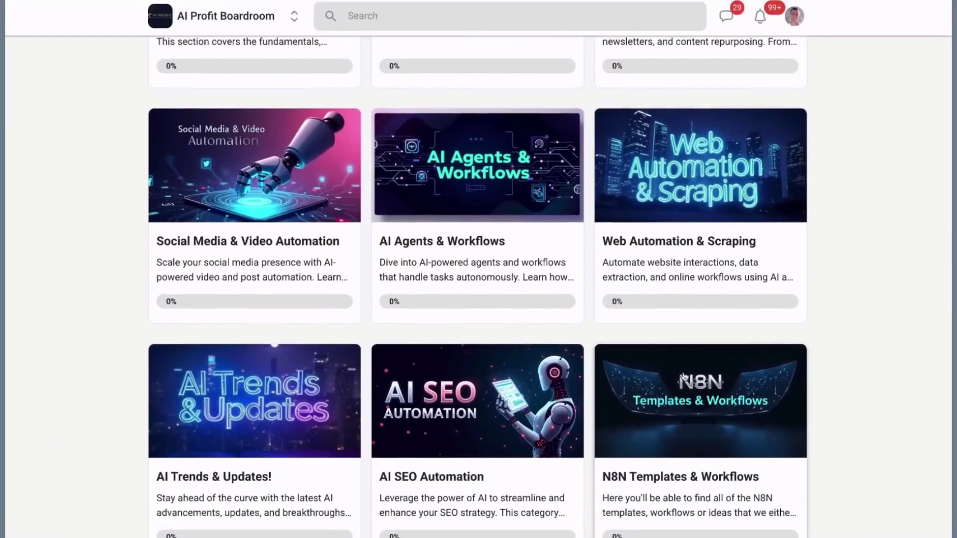
pyautogui.click(684, 377)
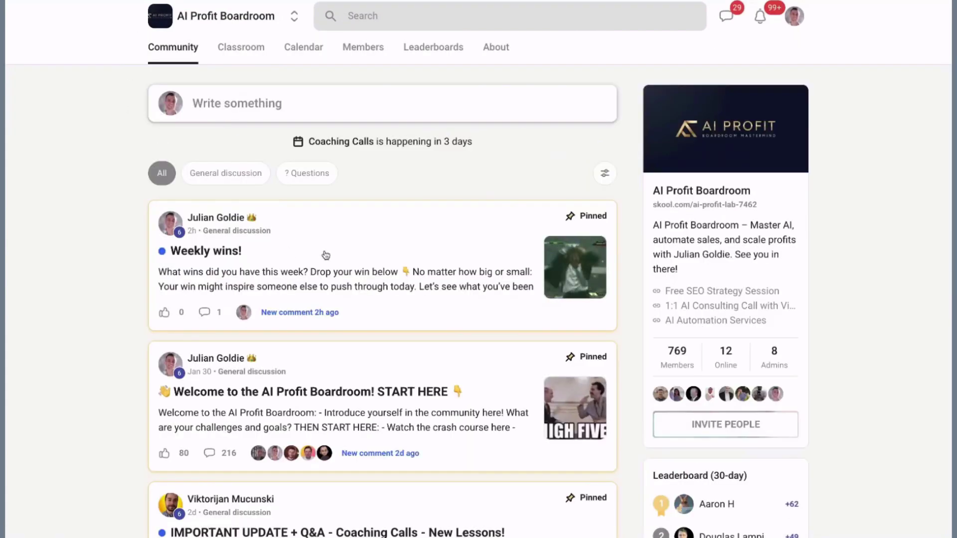
pyautogui.click(417, 252)
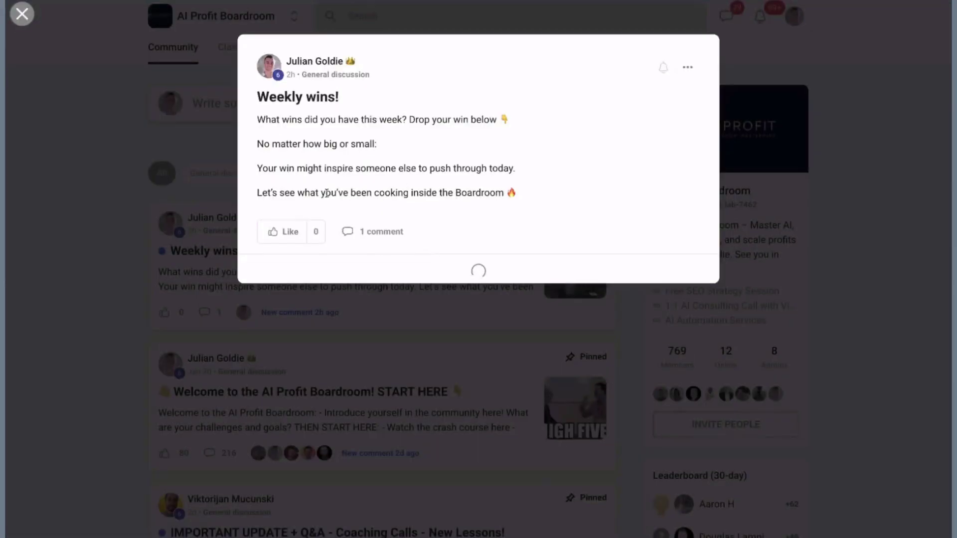
pyautogui.click(214, 231)
pyautogui.scroll(-1, 409, 342)
pyautogui.click(410, 342)
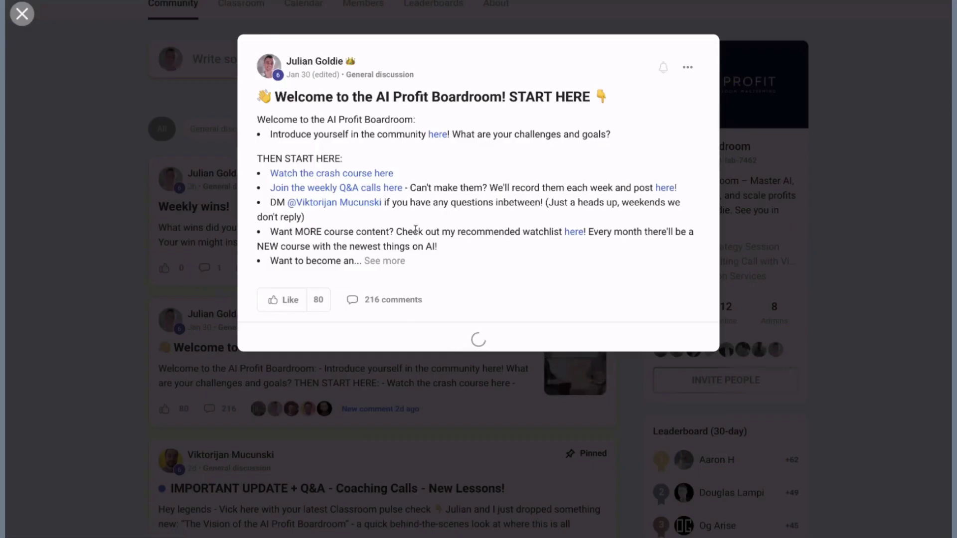
pyautogui.scroll(-2, 421, 230)
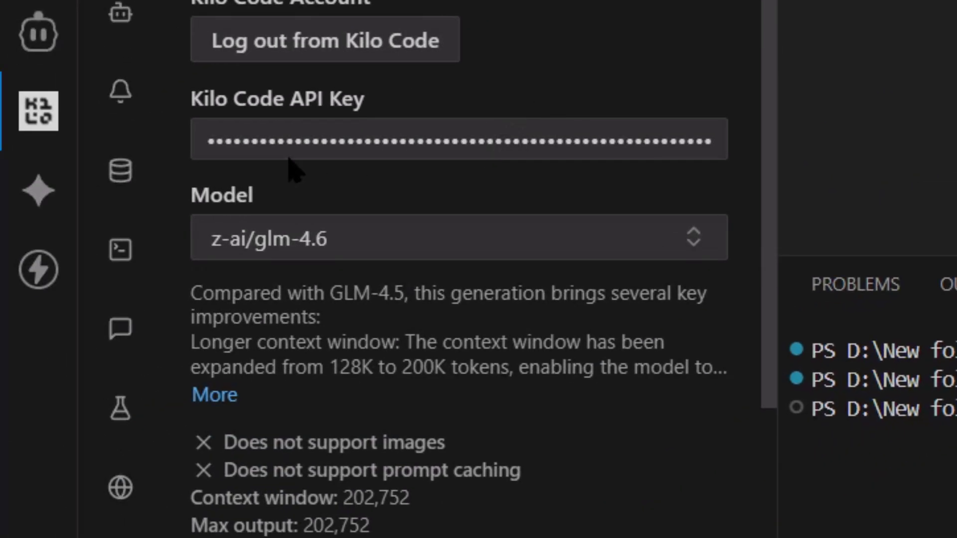
# Search the model list for GLM 4.6 and confirm z-ai/glm-4.6
pyautogui.click(625, 250)
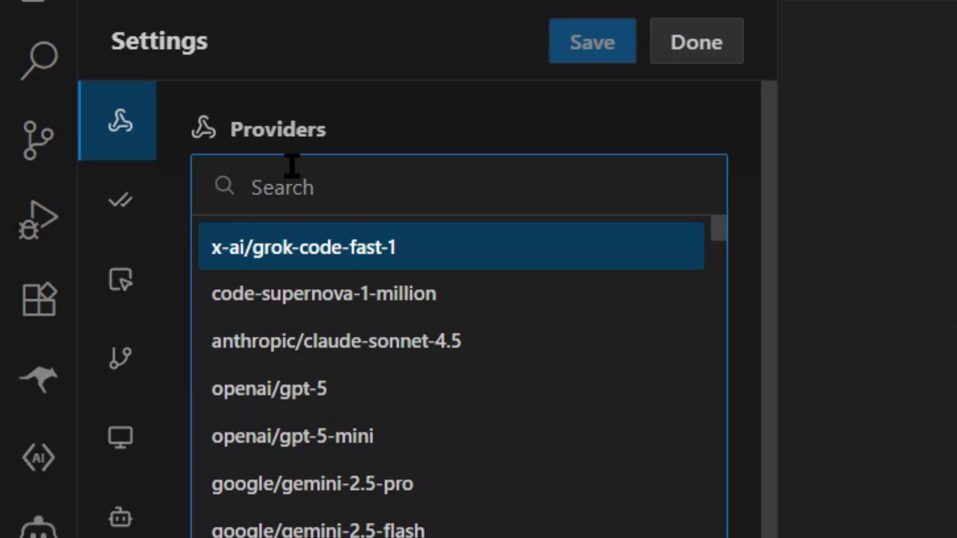
pyautogui.write('GLM 4')
pyautogui.press('Return')
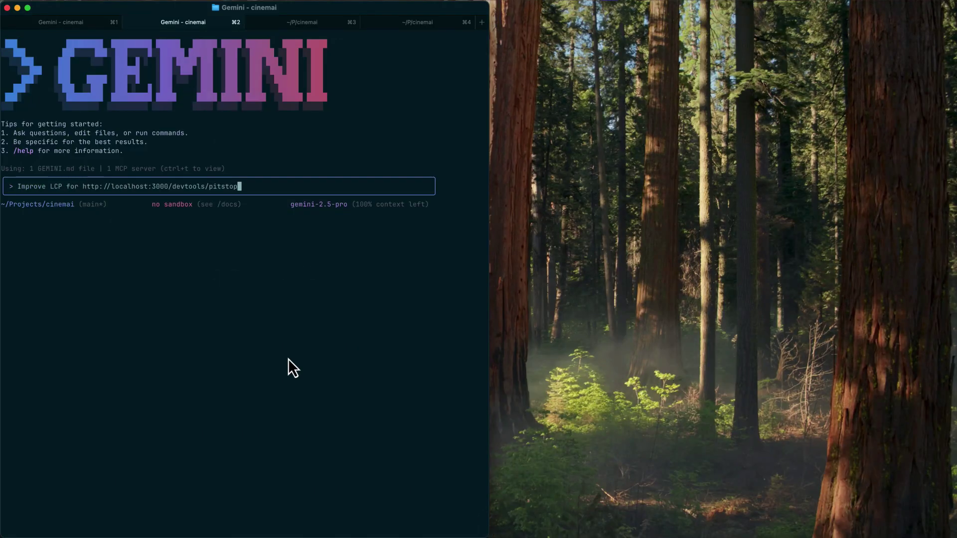
pyautogui.press('Return')
pyautogui.hotkey('ctrl', 'y')
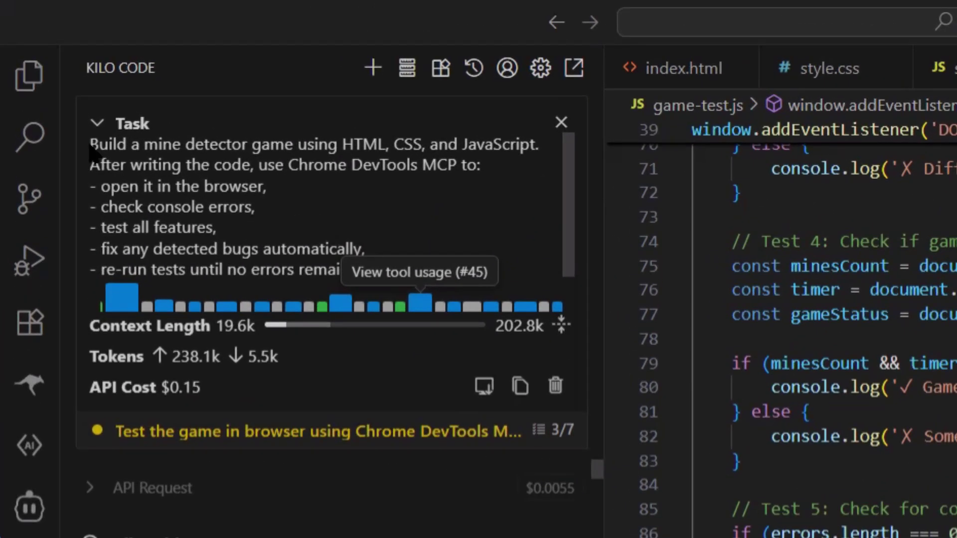
# Highlight 'Chrome DevTools MCP to' in the task prompt, then view style.css and index.html
pyautogui.tripleClick(107, 153)
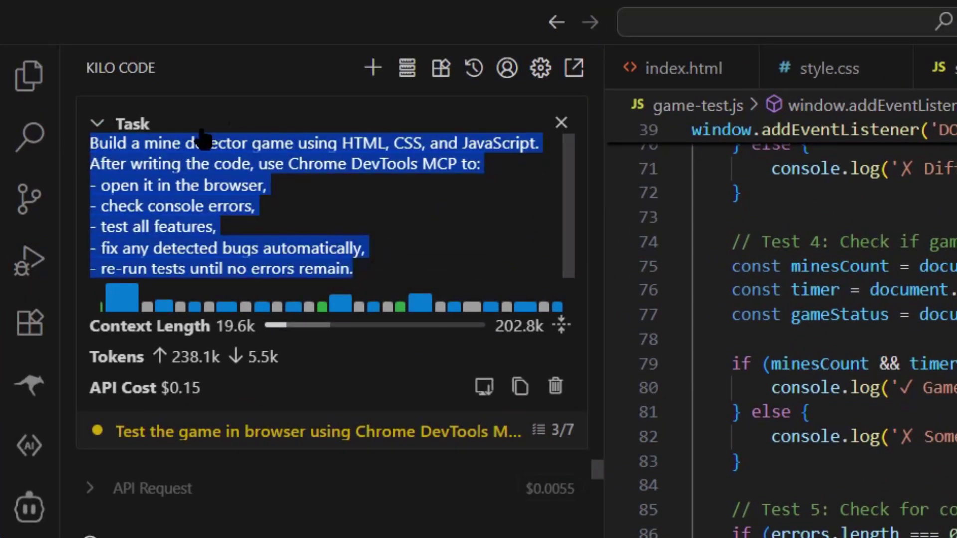
pyautogui.click(355, 249)
pyautogui.moveTo(292, 165); pyautogui.dragTo(497, 175)
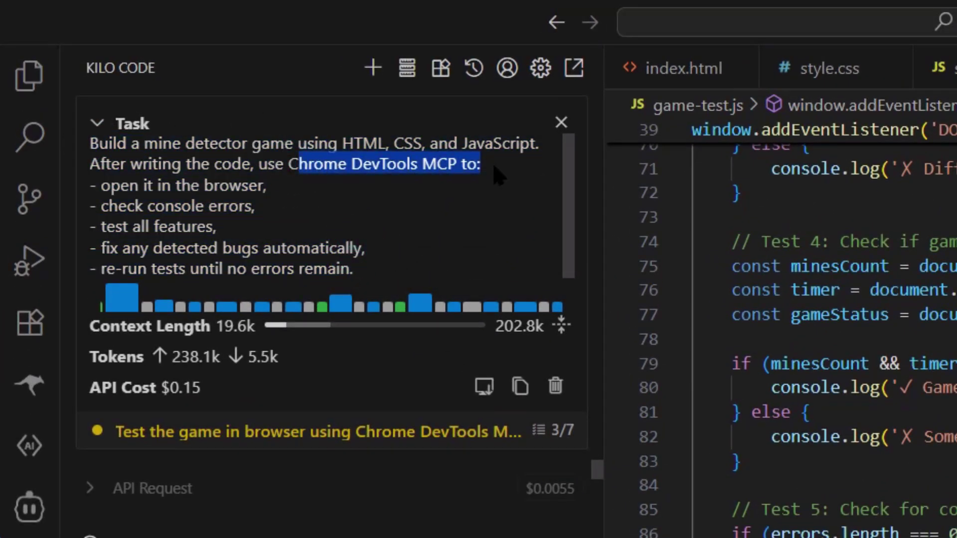
pyautogui.moveTo(289, 164); pyautogui.dragTo(476, 166)
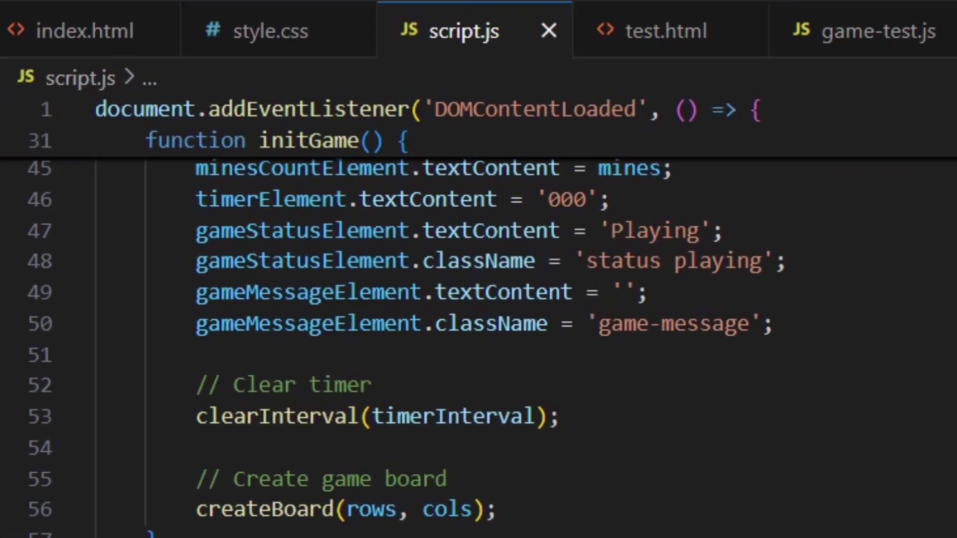
pyautogui.scroll(-10, 479, 322)
pyautogui.scroll(-12, 478, 322)
pyautogui.scroll(-10, 479, 321)
pyautogui.scroll(-15, 478, 322)
pyautogui.scroll(-10, 478, 322)
pyautogui.scroll(-8, 479, 322)
pyautogui.scroll(8, 479, 322)
pyautogui.scroll(15, 479, 322)
pyautogui.click(273, 41)
pyautogui.scroll(20, 479, 322)
pyautogui.scroll(-8, 478, 321)
pyautogui.scroll(-11, 479, 322)
pyautogui.scroll(-11, 479, 322)
pyautogui.scroll(-8, 479, 321)
pyautogui.scroll(-5, 479, 321)
pyautogui.scroll(-5, 118, 248)
pyautogui.hotkey('ctrl', 'pageup')
pyautogui.scroll(-8, 479, 322)
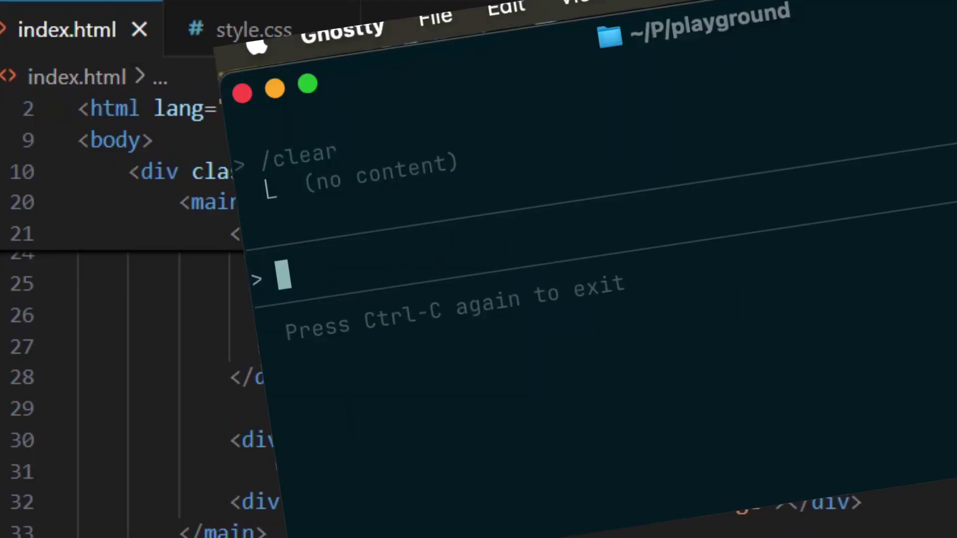
pyautogui.write('Animate Chrome DevTools on https://github.com/mcp')
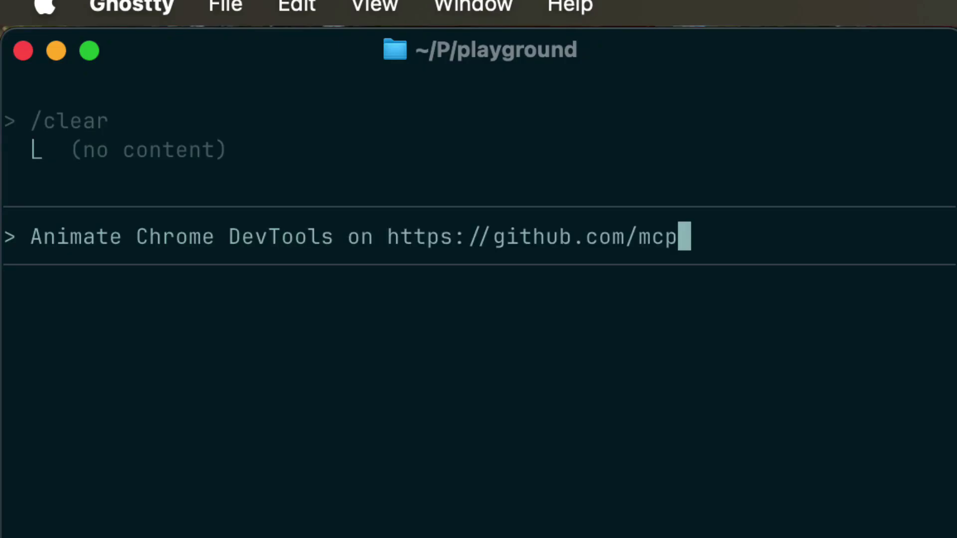
pyautogui.press('Return')
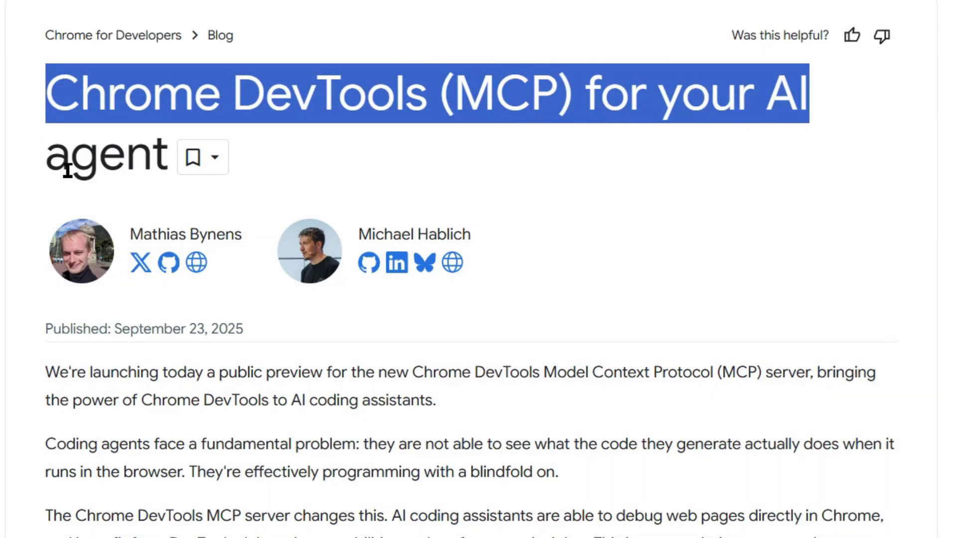
pyautogui.scroll(-2, 377, 278)
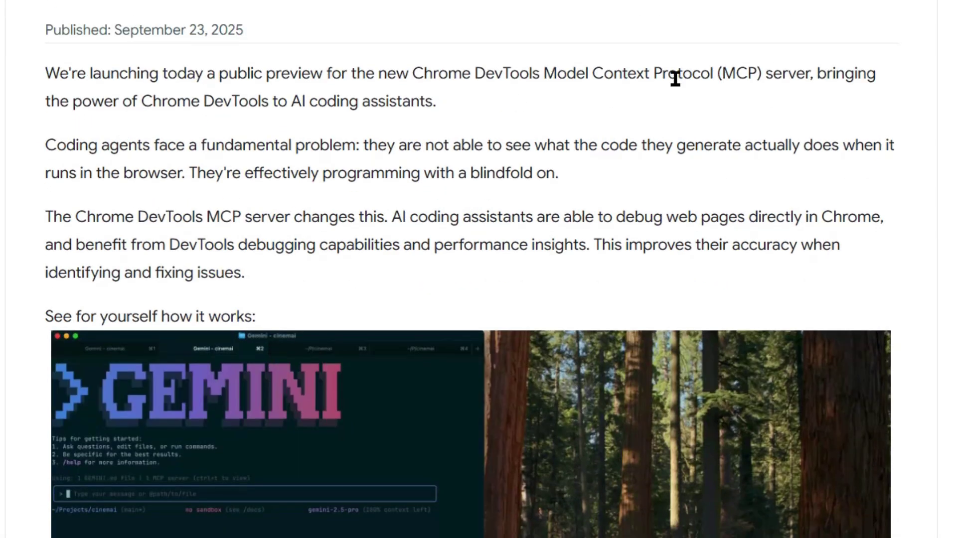
pyautogui.scroll(-3, 127, 168)
pyautogui.scroll(-5, 310, 481)
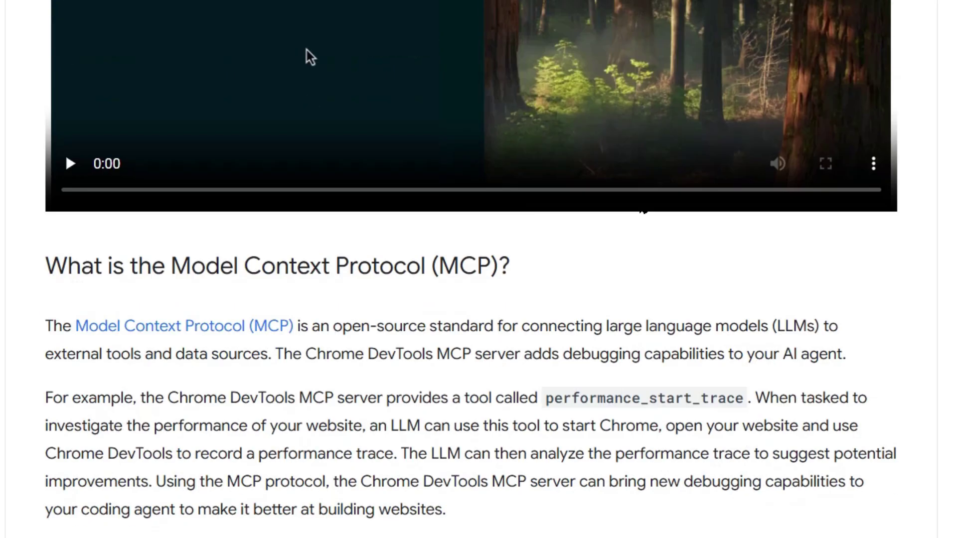
pyautogui.scroll(-4, 640, 207)
pyautogui.scroll(-5, 639, 205)
pyautogui.scroll(-2, 639, 205)
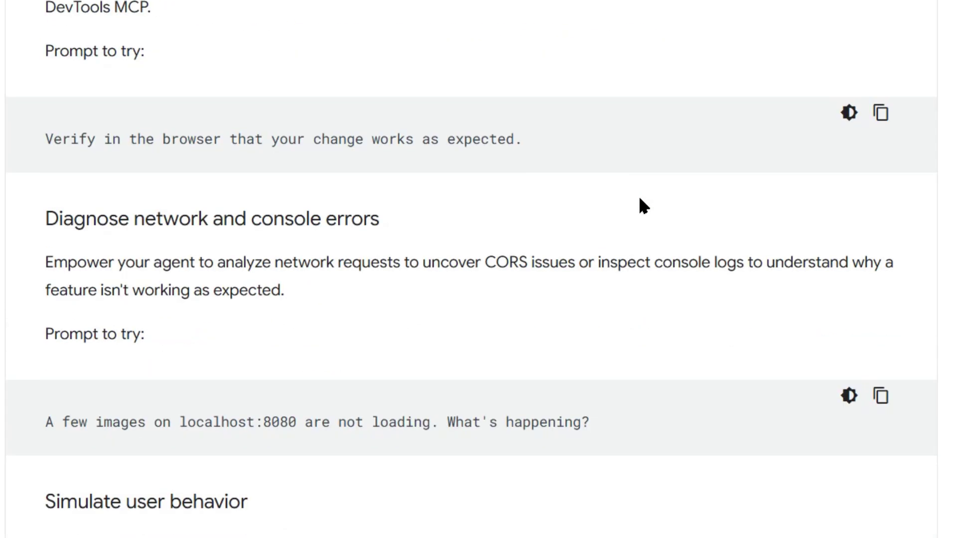
pyautogui.moveTo(39, 141); pyautogui.dragTo(563, 147)
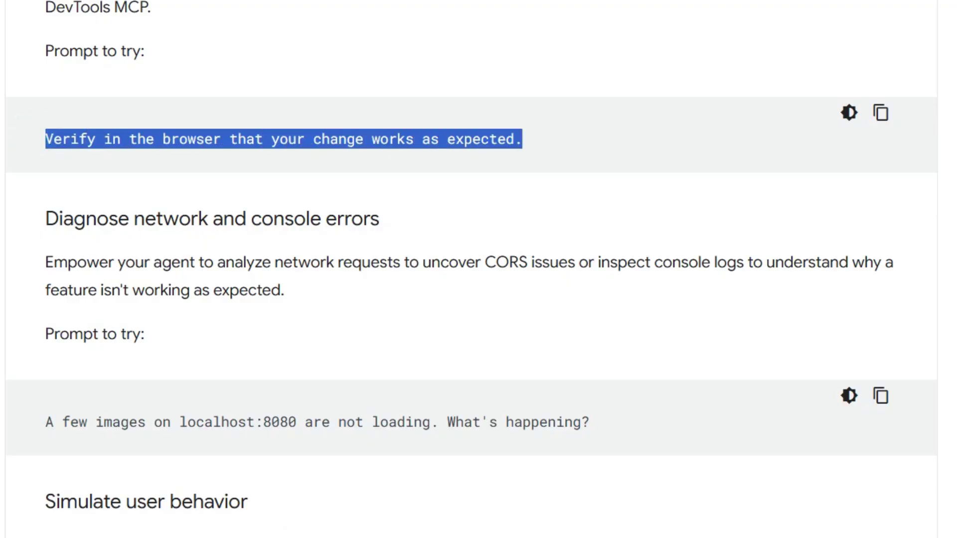
pyautogui.moveTo(39, 429); pyautogui.dragTo(679, 416)
pyautogui.scroll(-3, 192, 362)
pyautogui.scroll(-5, 192, 362)
pyautogui.scroll(-4, 192, 362)
pyautogui.scroll(-3, 192, 362)
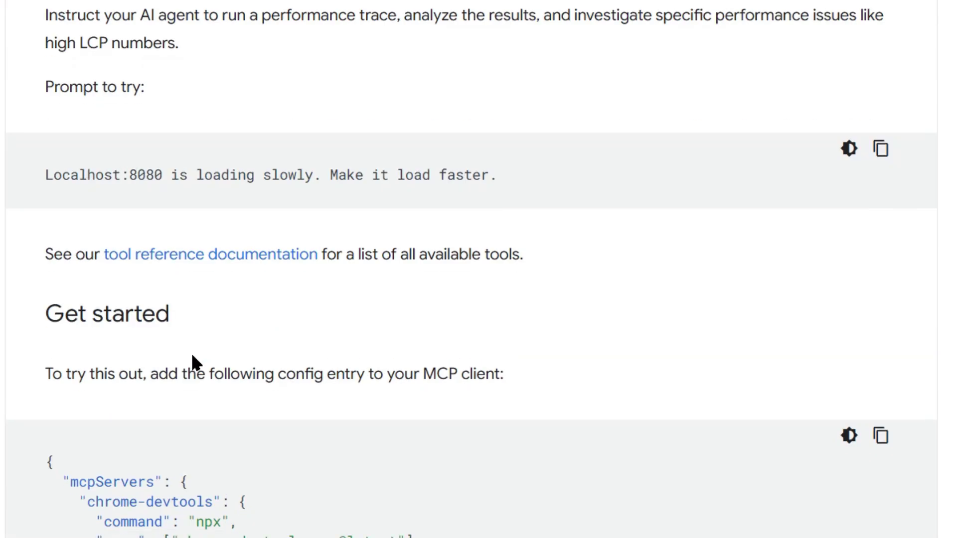
pyautogui.scroll(-3, 192, 353)
pyautogui.scroll(-2, 191, 350)
pyautogui.moveTo(45, 160); pyautogui.dragTo(122, 320)
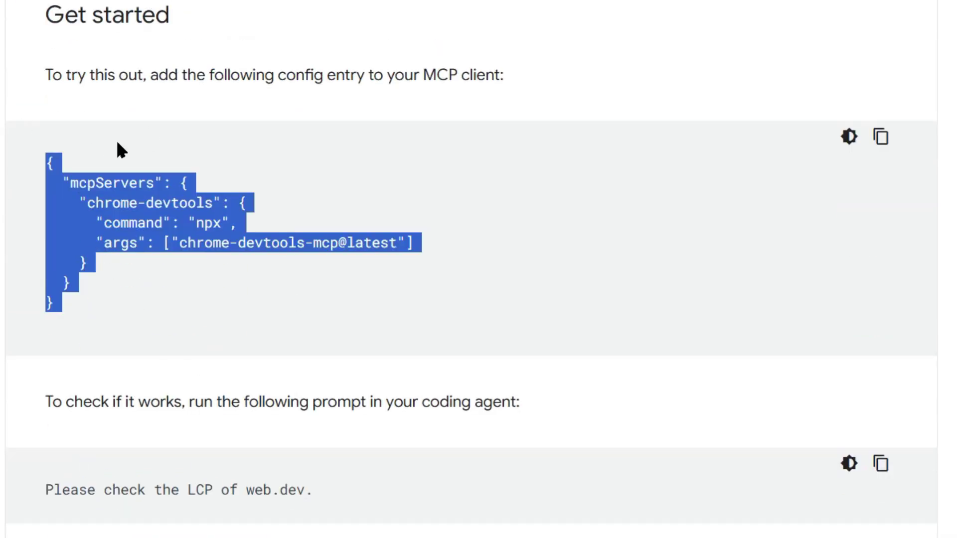
pyautogui.click(164, 281)
pyautogui.scroll(-3, 164, 282)
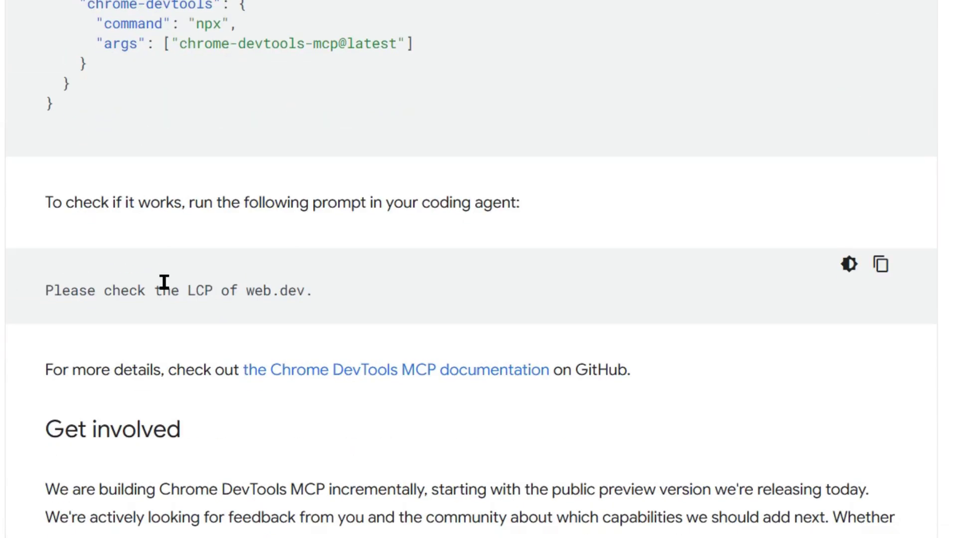
pyautogui.scroll(-3, 164, 282)
pyautogui.scroll(-3, 164, 282)
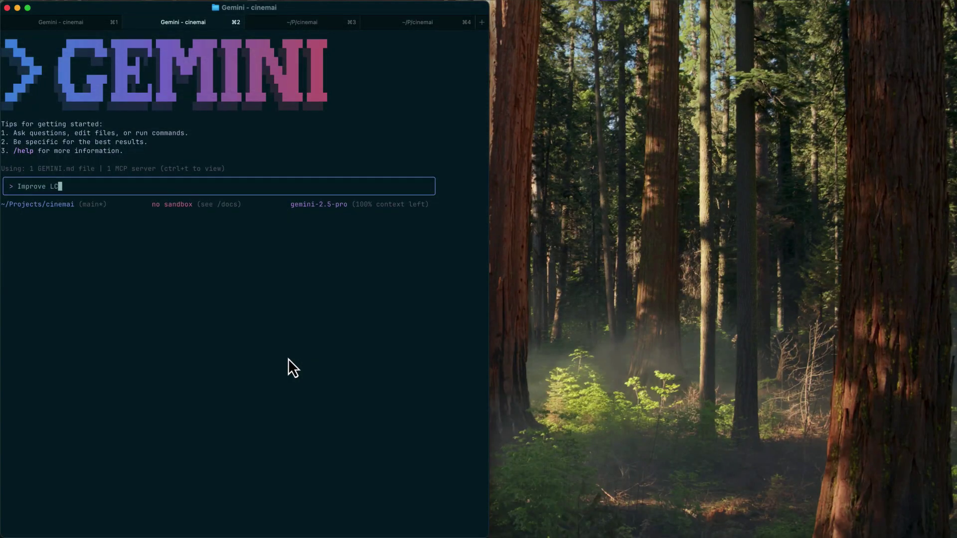
pyautogui.write('P for http://localhost:3000/devtools/pitstop')
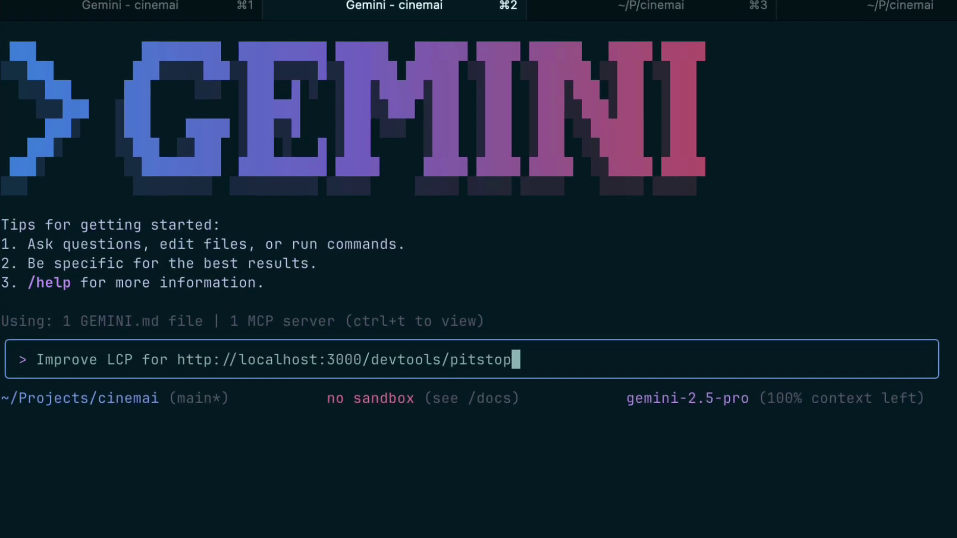
pyautogui.press('Return')
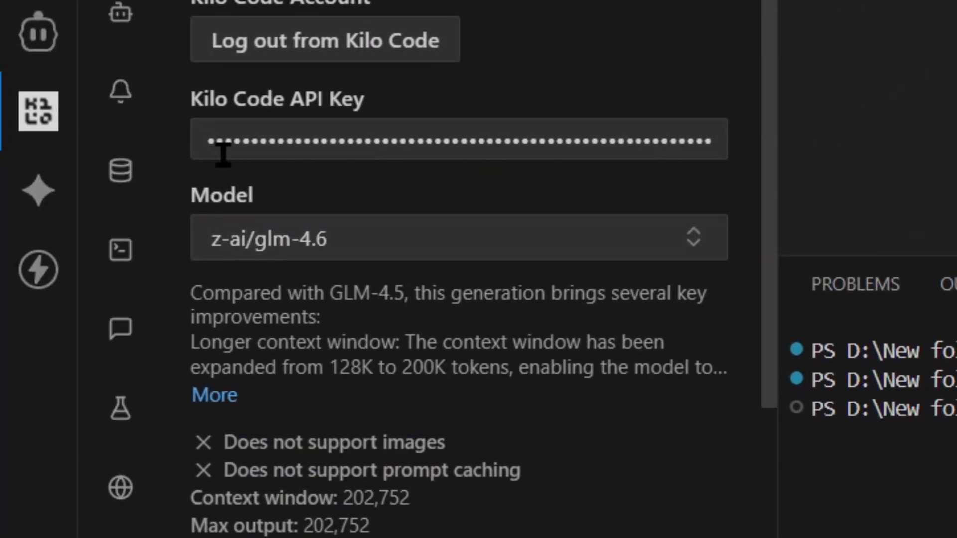
# Open the model list and highlight 'Chrome DevTools MCP to' in the task description
pyautogui.click(624, 251)
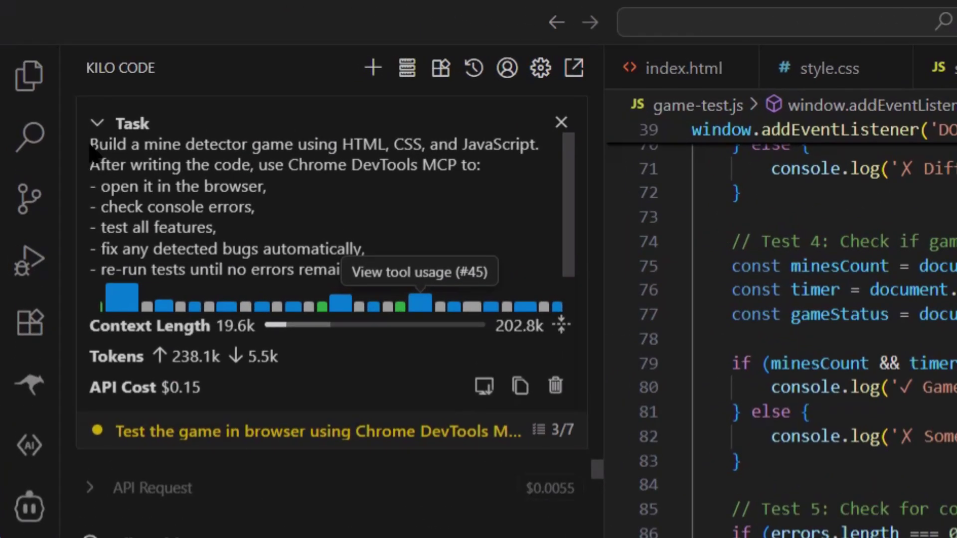
pyautogui.moveTo(88, 140); pyautogui.dragTo(352, 264)
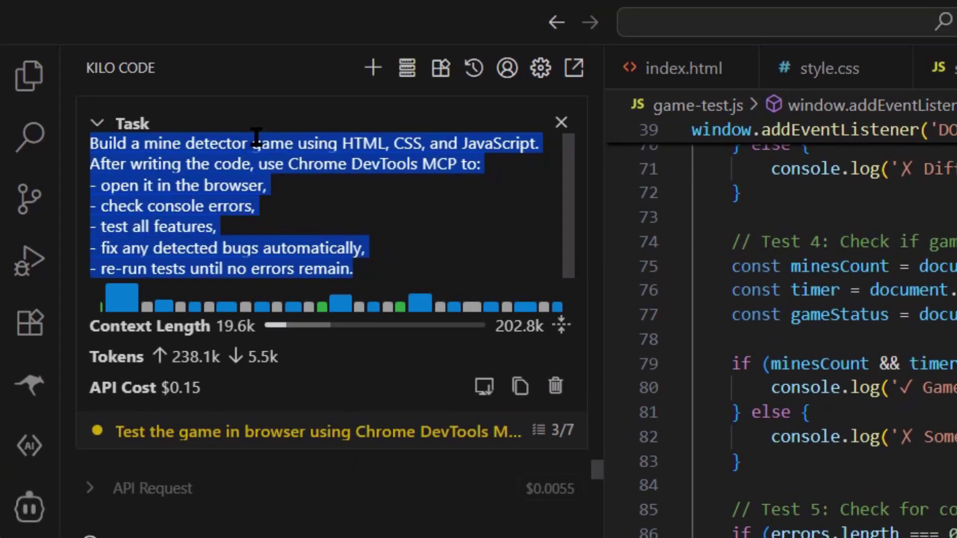
pyautogui.click(355, 250)
pyautogui.moveTo(292, 165); pyautogui.dragTo(497, 175)
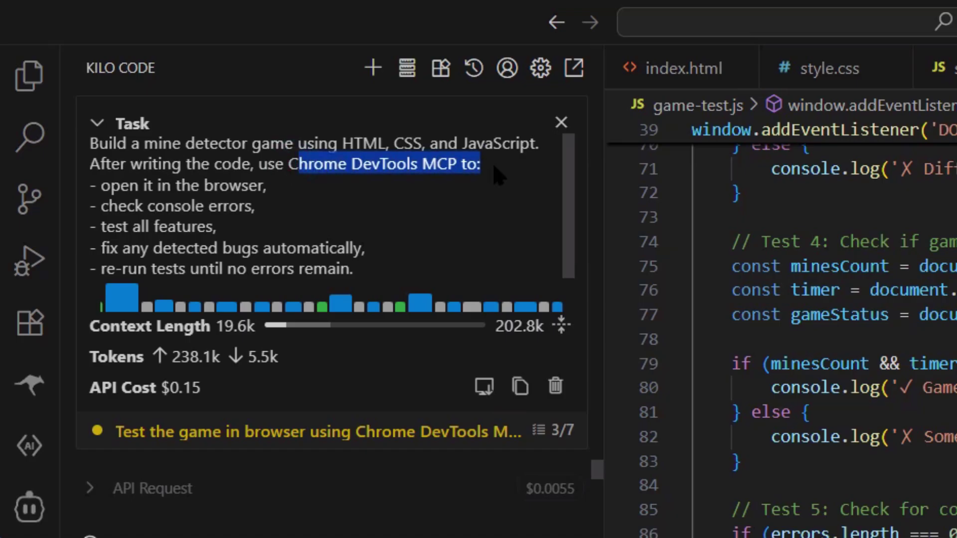
pyautogui.moveTo(288, 167); pyautogui.dragTo(474, 165)
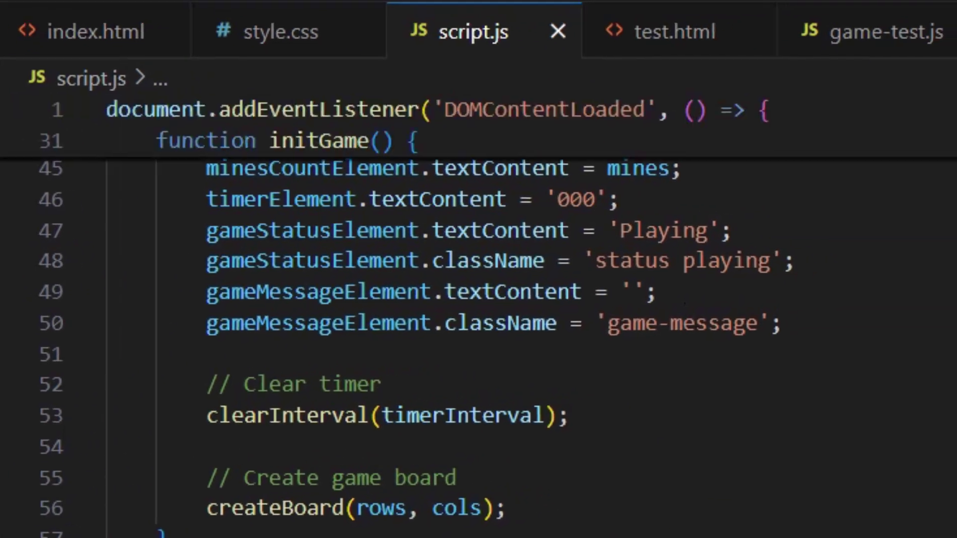
pyautogui.scroll(-10, 479, 329)
pyautogui.scroll(-13, 479, 330)
pyautogui.scroll(-10, 479, 329)
pyautogui.scroll(-16, 478, 330)
pyautogui.scroll(-15, 479, 329)
pyautogui.scroll(-14, 479, 329)
pyautogui.scroll(-4, 478, 329)
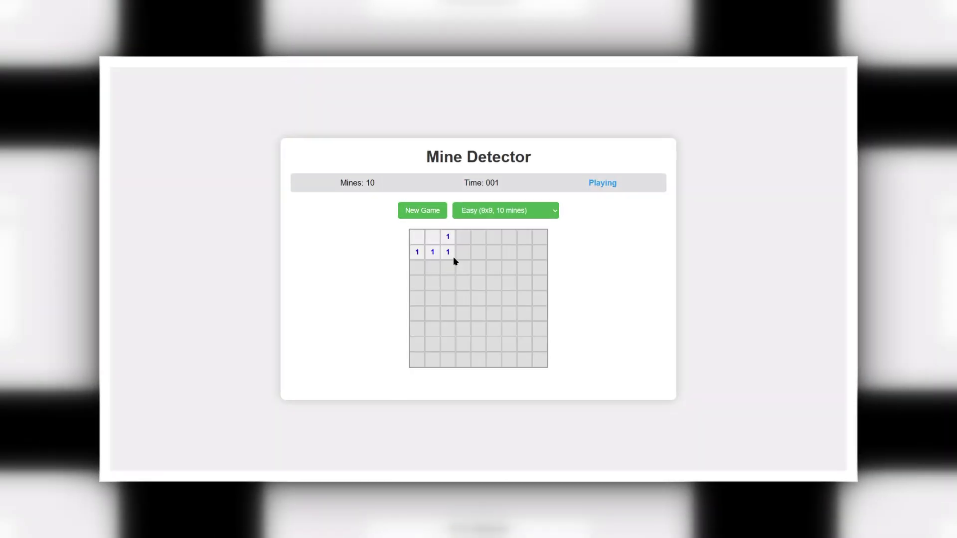
# Uncover a Mine Detector cell, start a New Game, and show the difficulty levels
pyautogui.click(459, 248)
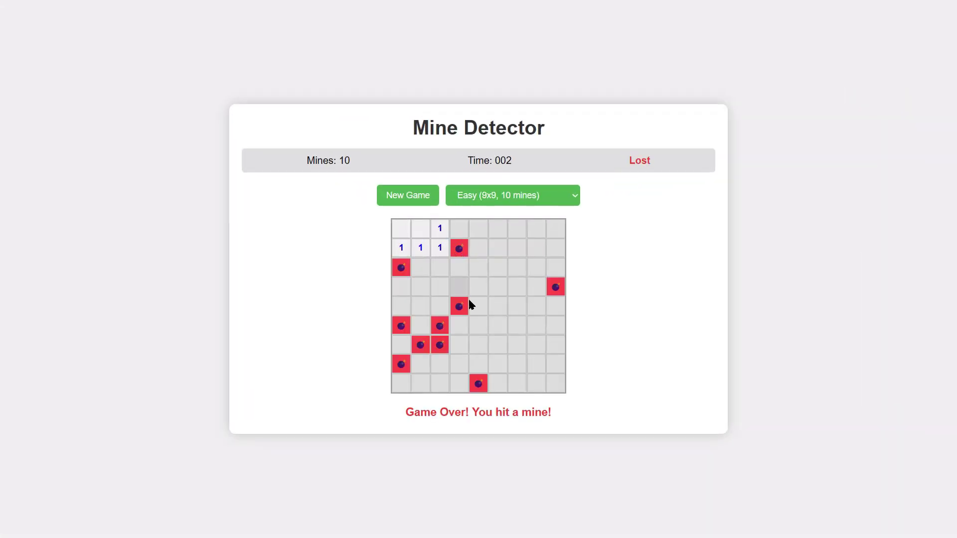
pyautogui.click(407, 195)
pyautogui.click(509, 196)
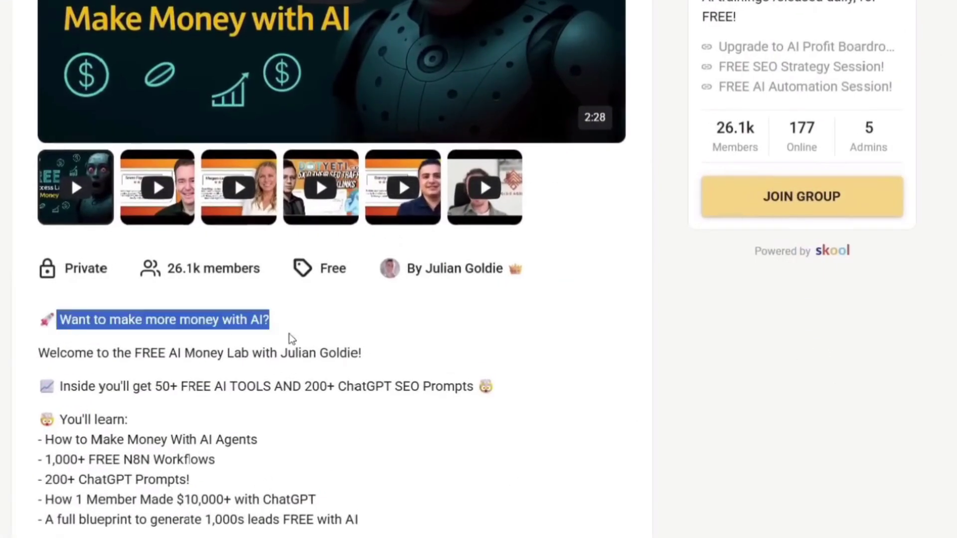
# Highlight the '200+ ChatGPT Prompts!' and 'How 1 Member Made $10,000+' lines
pyautogui.click(350, 311)
pyautogui.scroll(-2, 38, 374)
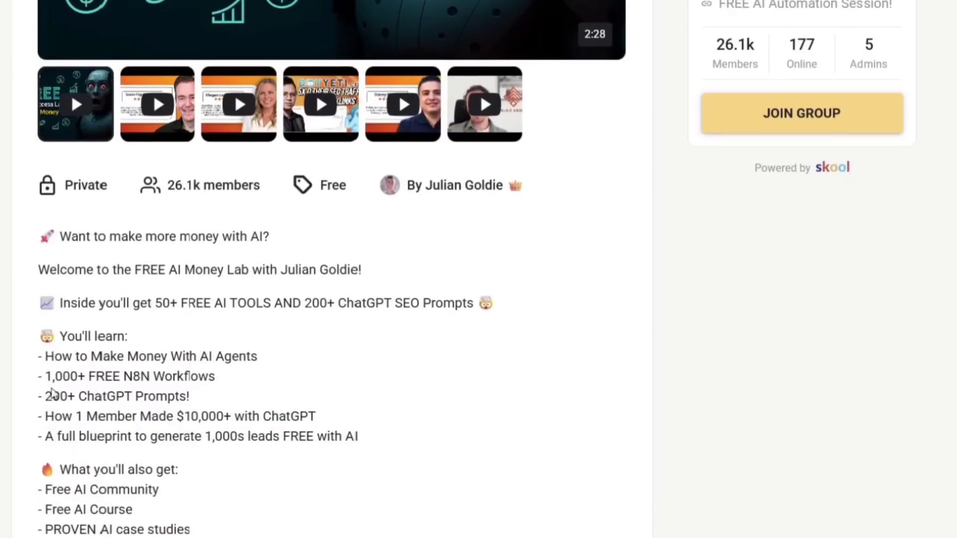
pyautogui.moveTo(43, 397); pyautogui.dragTo(267, 396)
pyautogui.click(212, 401)
pyautogui.moveTo(46, 416); pyautogui.dragTo(367, 414)
pyautogui.click(413, 404)
pyautogui.scroll(-2, 274, 351)
pyautogui.scroll(3, 330, 270)
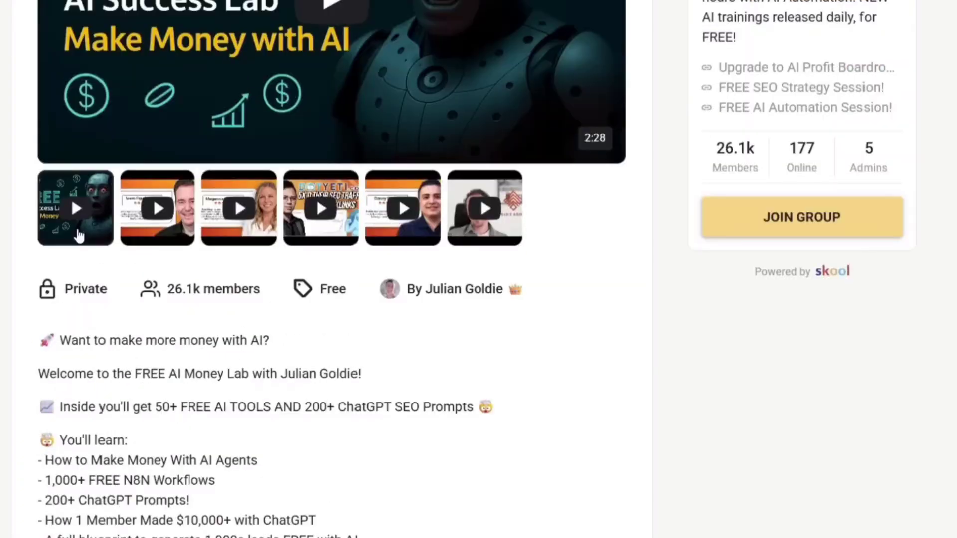
pyautogui.scroll(3, 293, 277)
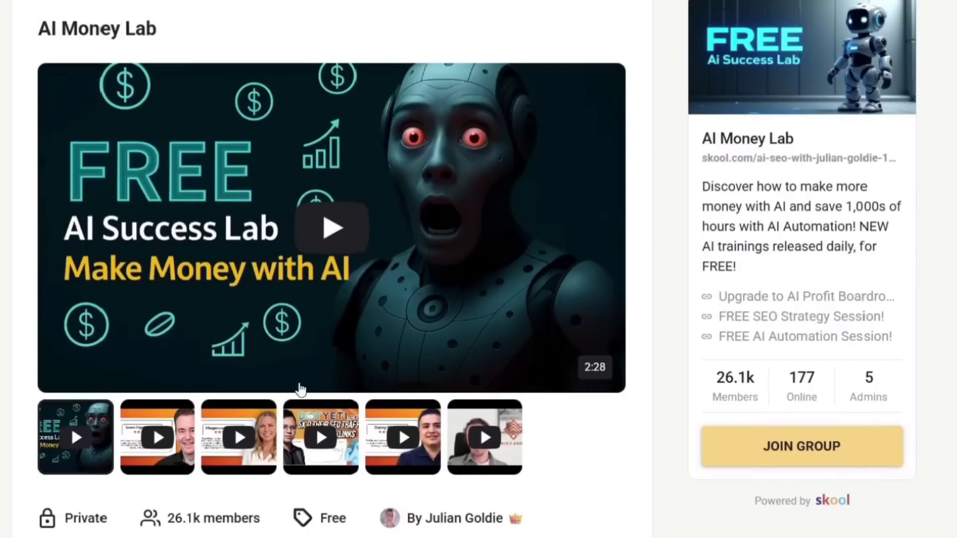
# Play the AI Money Lab intro video, then highlight part of the group description
pyautogui.click(337, 254)
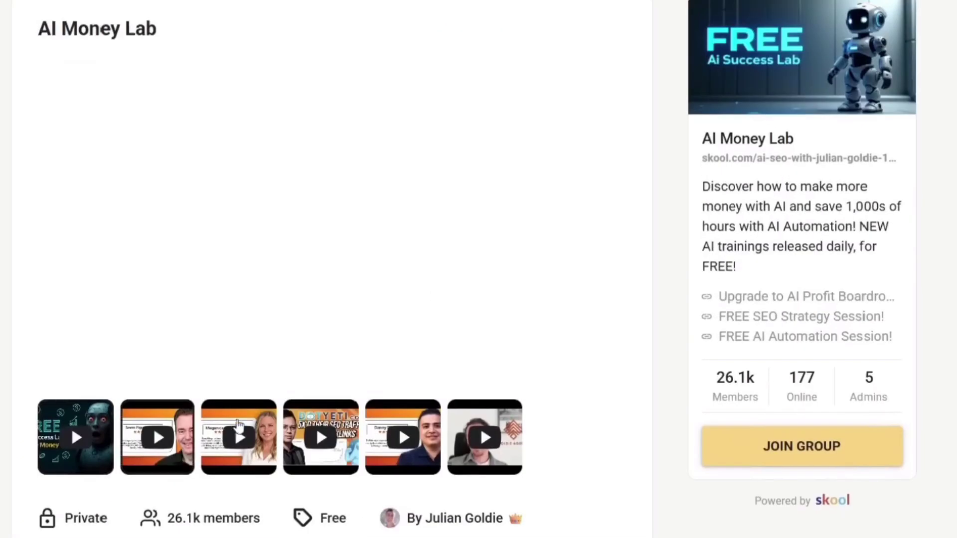
pyautogui.scroll(-1, 327, 195)
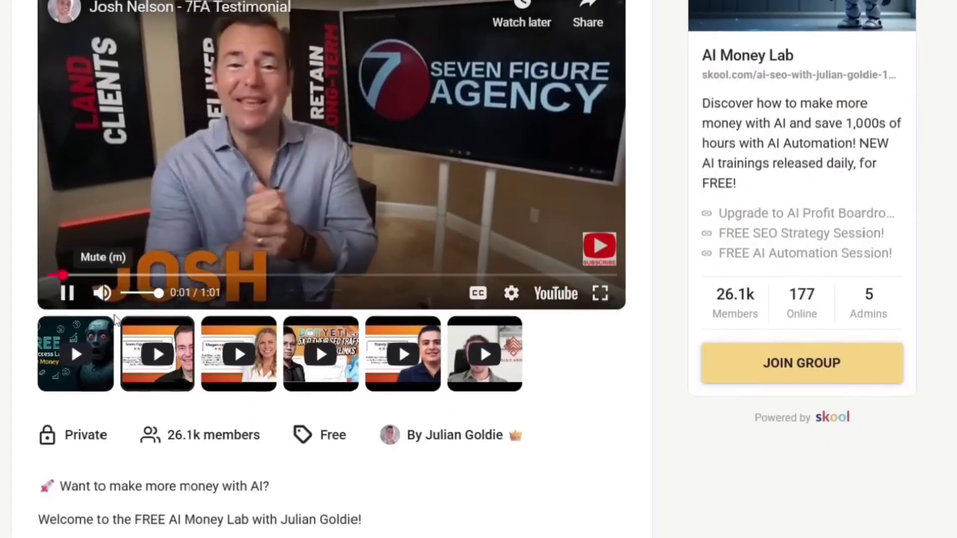
pyautogui.scroll(-1, 157, 312)
pyautogui.click(71, 258)
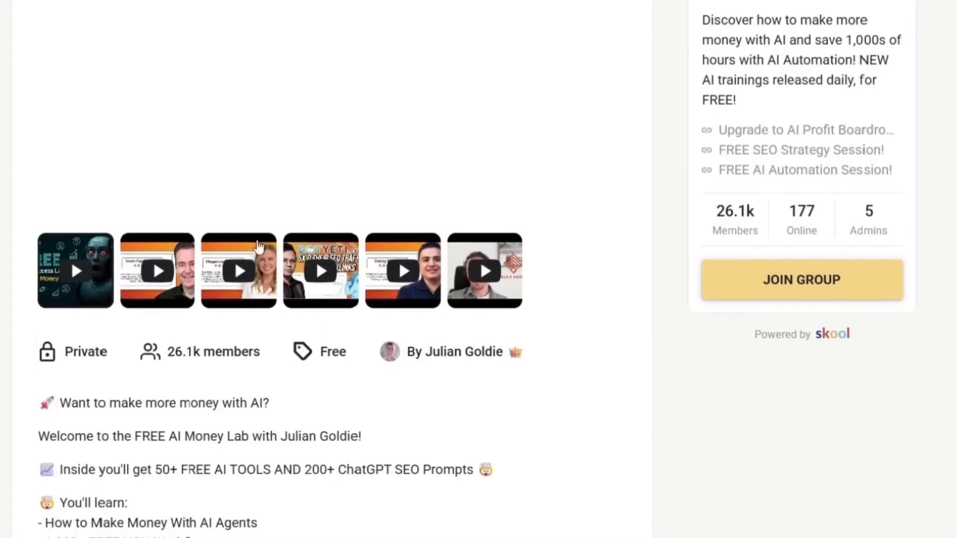
pyautogui.scroll(-4, 400, 276)
pyautogui.scroll(4, 523, 299)
pyautogui.scroll(1, 641, 316)
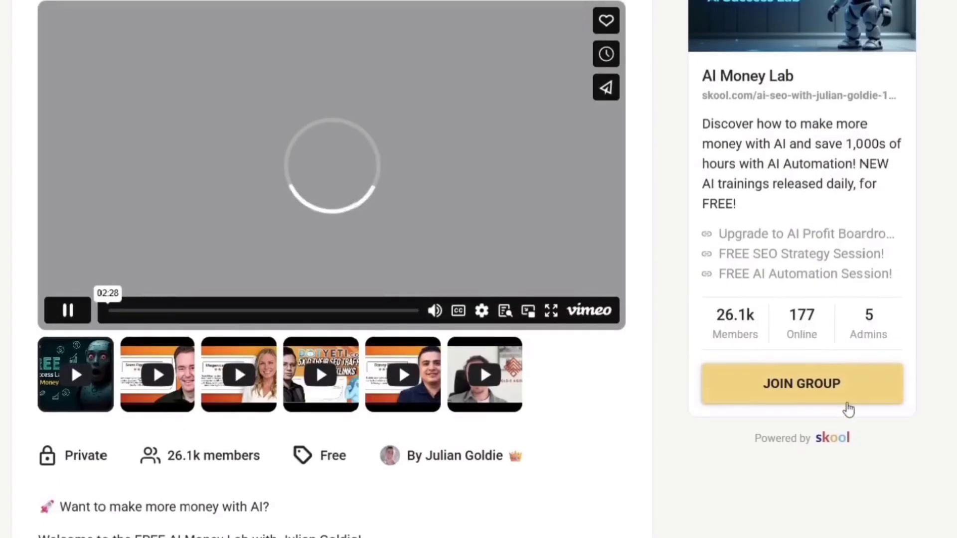
pyautogui.scroll(1, 770, 397)
pyautogui.moveTo(703, 185); pyautogui.dragTo(901, 207)
pyautogui.moveTo(748, 246); pyautogui.dragTo(893, 267)
pyautogui.click(838, 288)
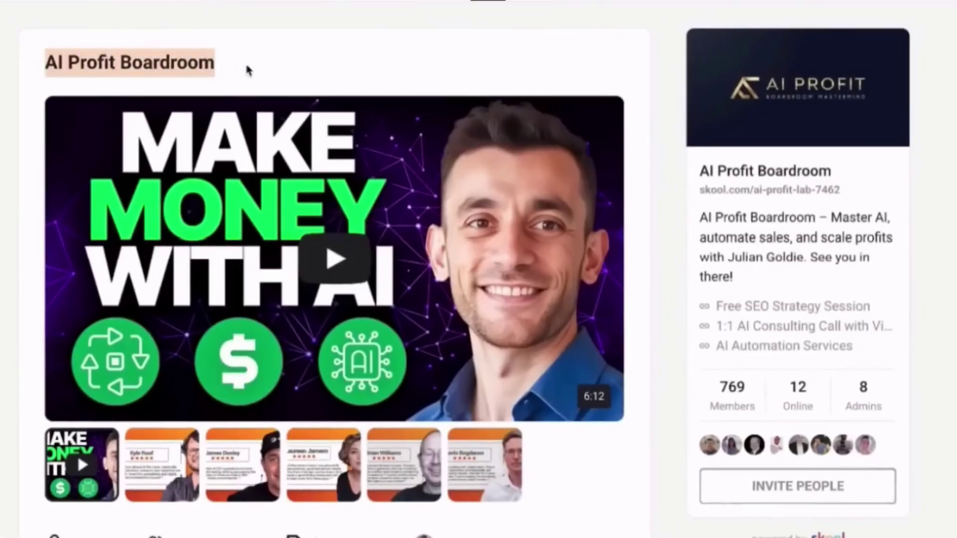
# Open the N8N Templates & Workflows course, then the pinned Weekly wins! post
pyautogui.click(266, 57)
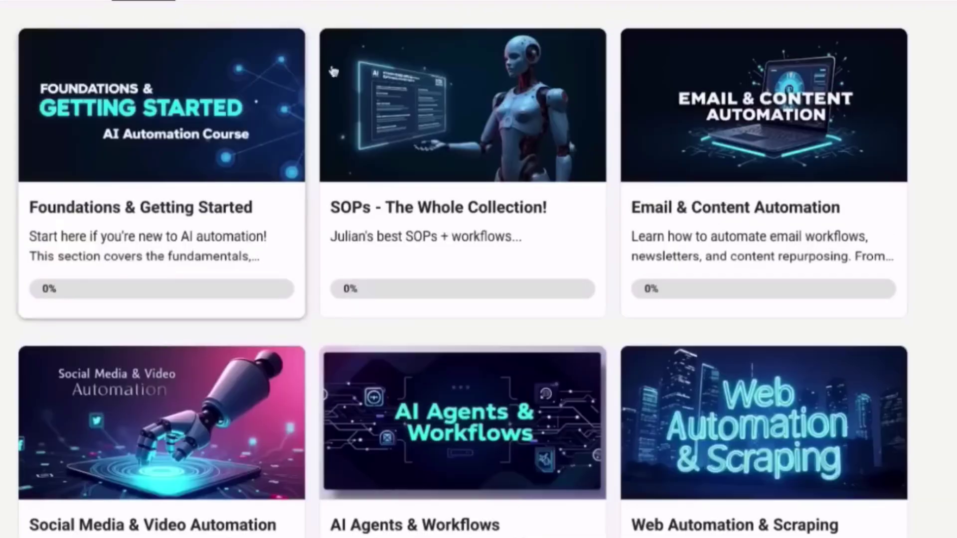
pyautogui.scroll(-1, 686, 321)
pyautogui.scroll(-2, 684, 321)
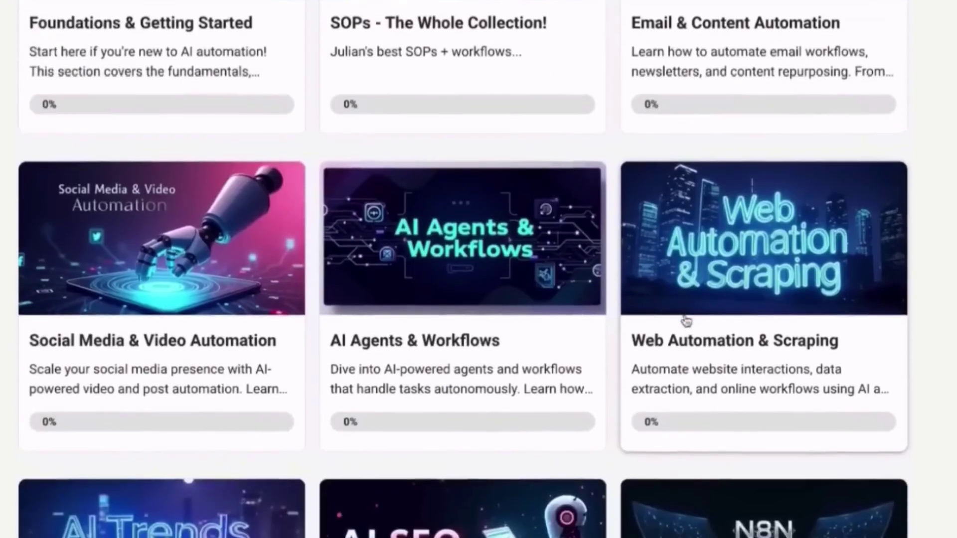
pyautogui.scroll(-1, 696, 333)
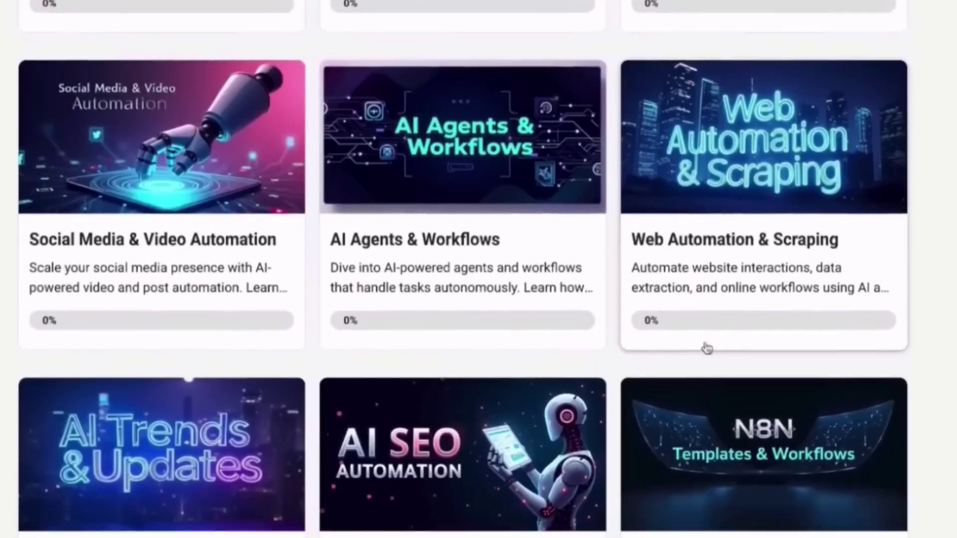
pyautogui.click(740, 425)
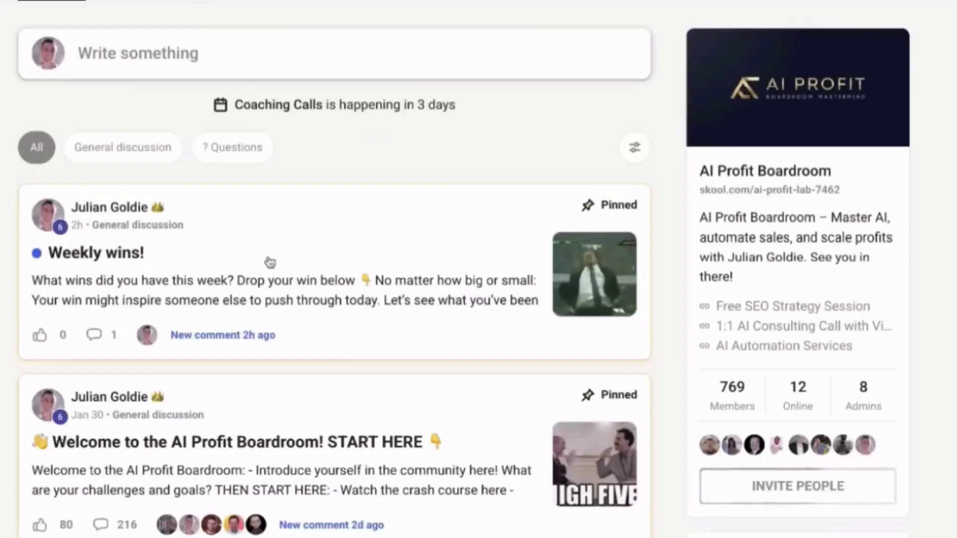
pyautogui.click(381, 247)
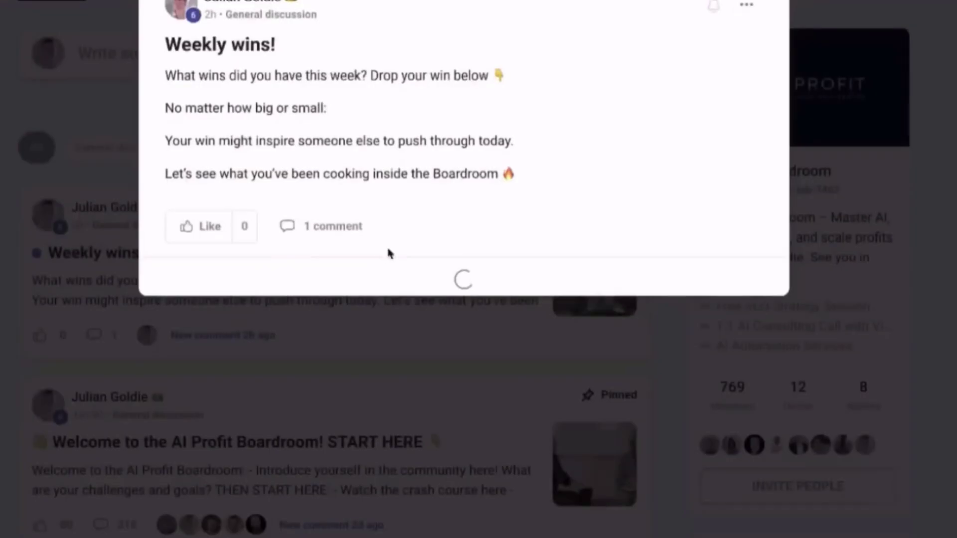